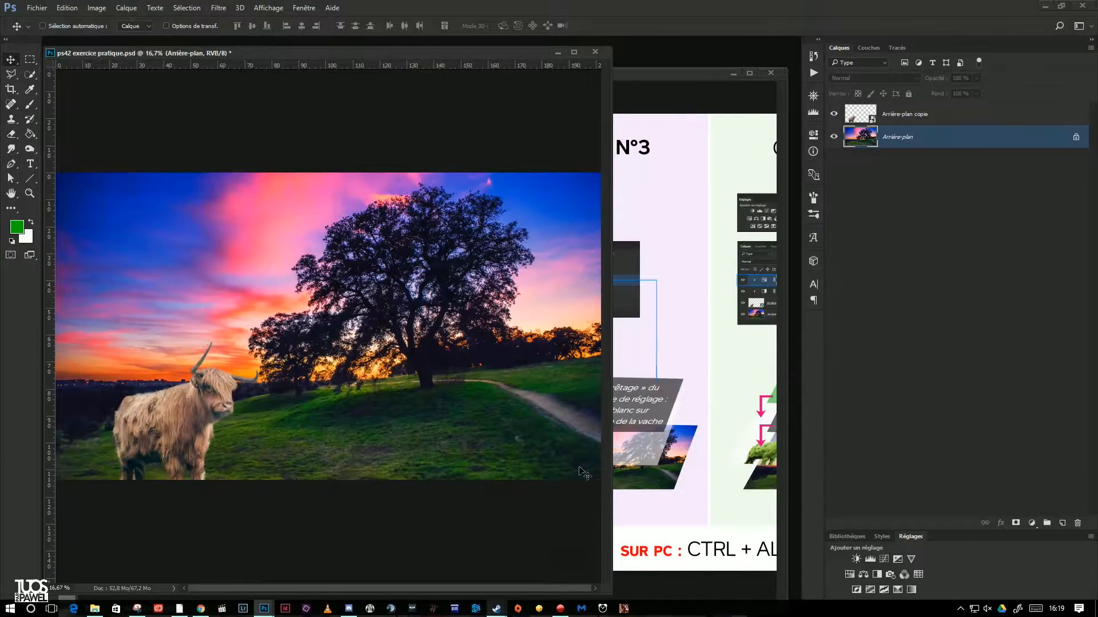
Enlarge and reposition the exercise document window so the whole cow and sunset image is visible.
left_click_drag(614, 591, 732, 594)
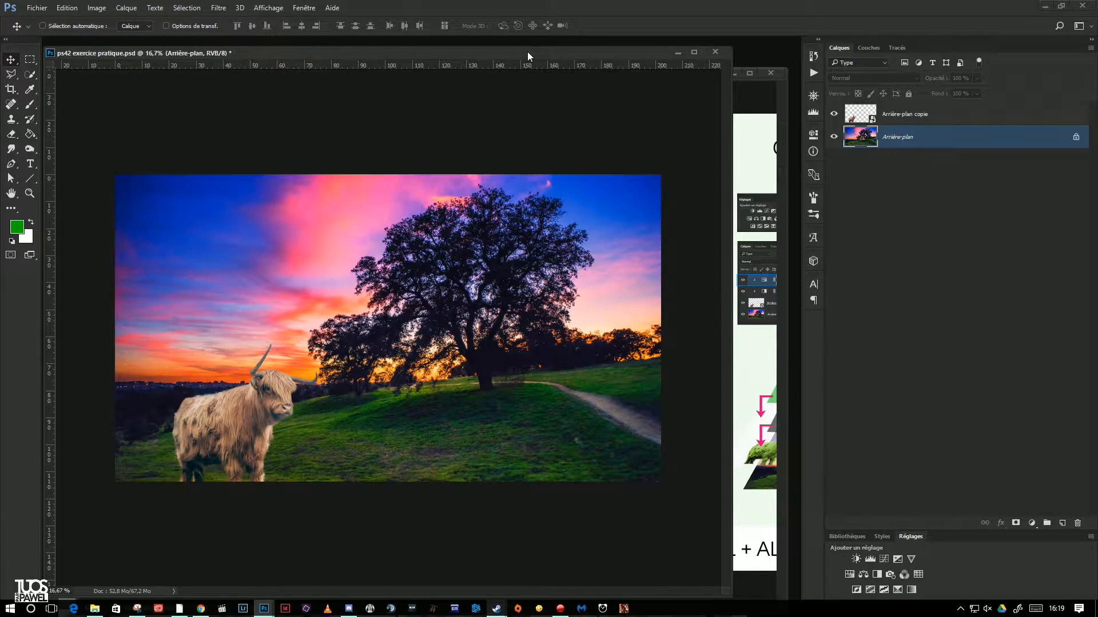
left_click_drag(527, 52, 526, 42)
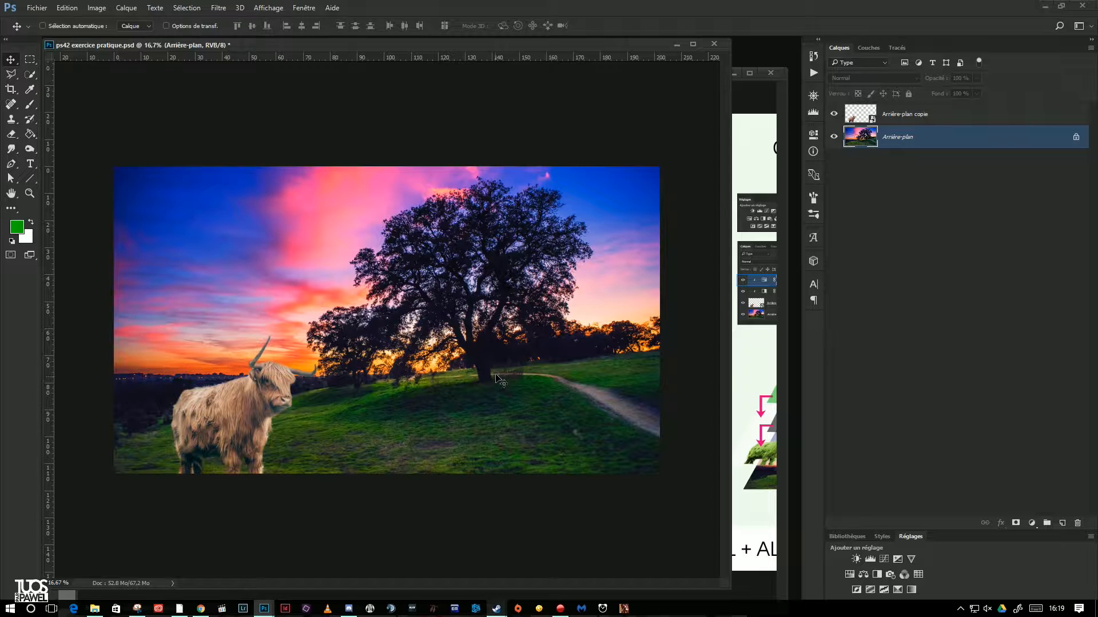
left_click_drag(736, 585, 669, 581)
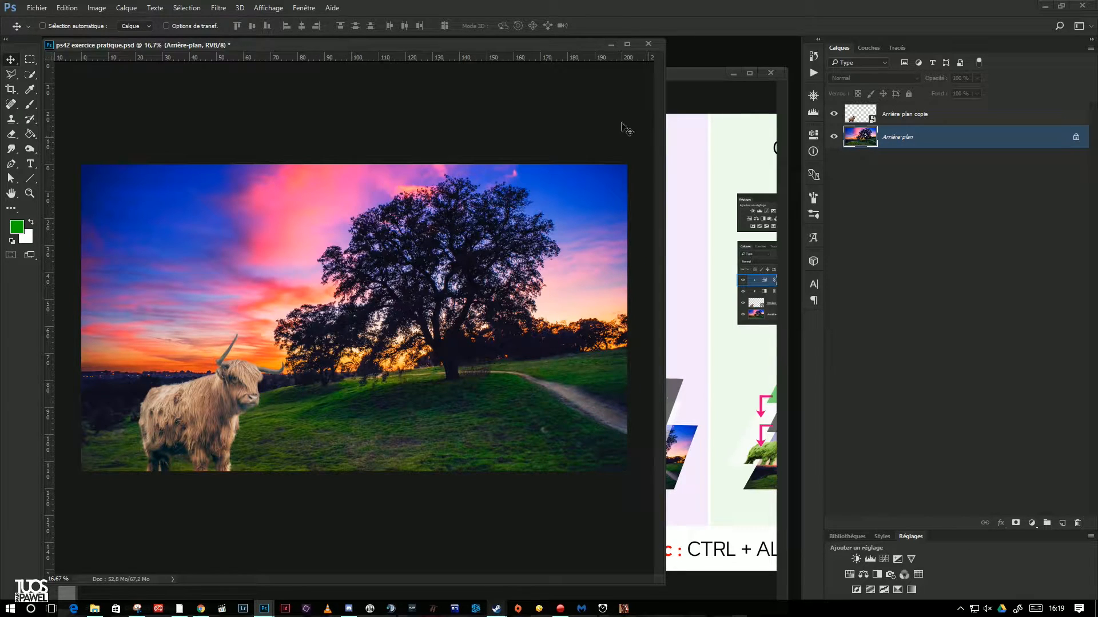
Bring the PS 042 écrêtage masque réglages.psd diagram forward, enlarge it to 66.7%, and examine the case 1 layer illustration.
left_click(679, 74)
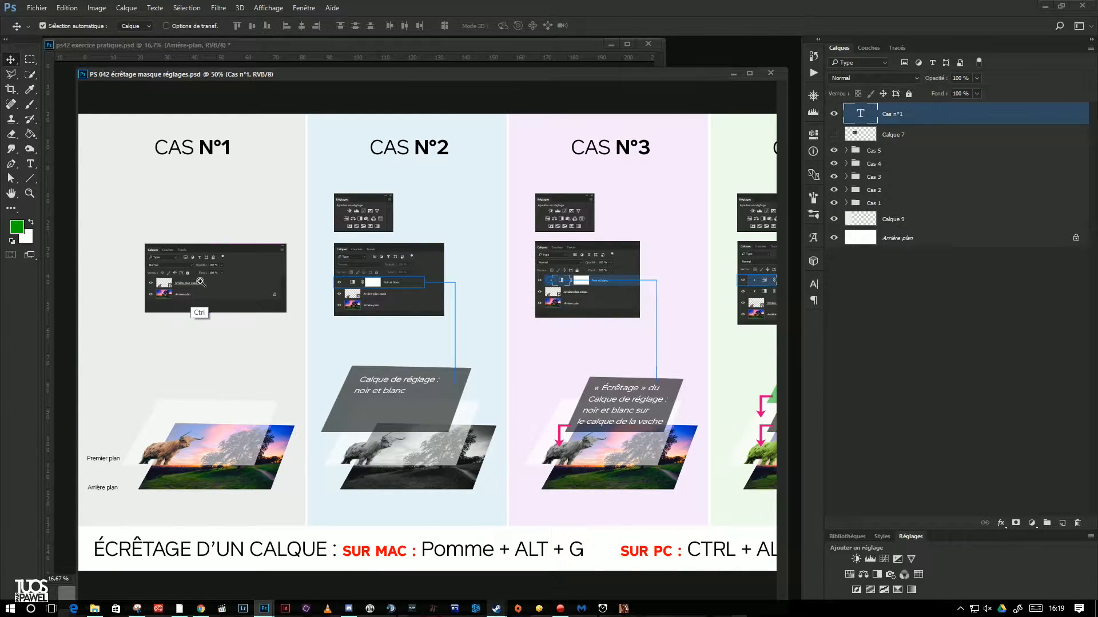
scroll(199, 312, "up", 1)
left_click_drag(231, 361, 392, 294)
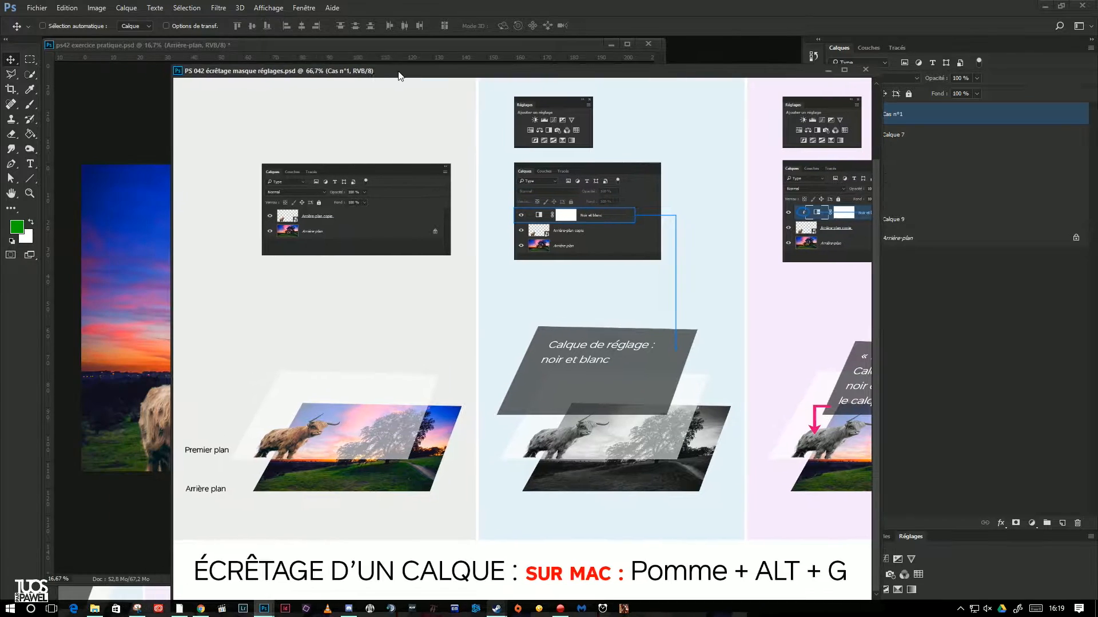
left_click_drag(300, 74, 396, 71)
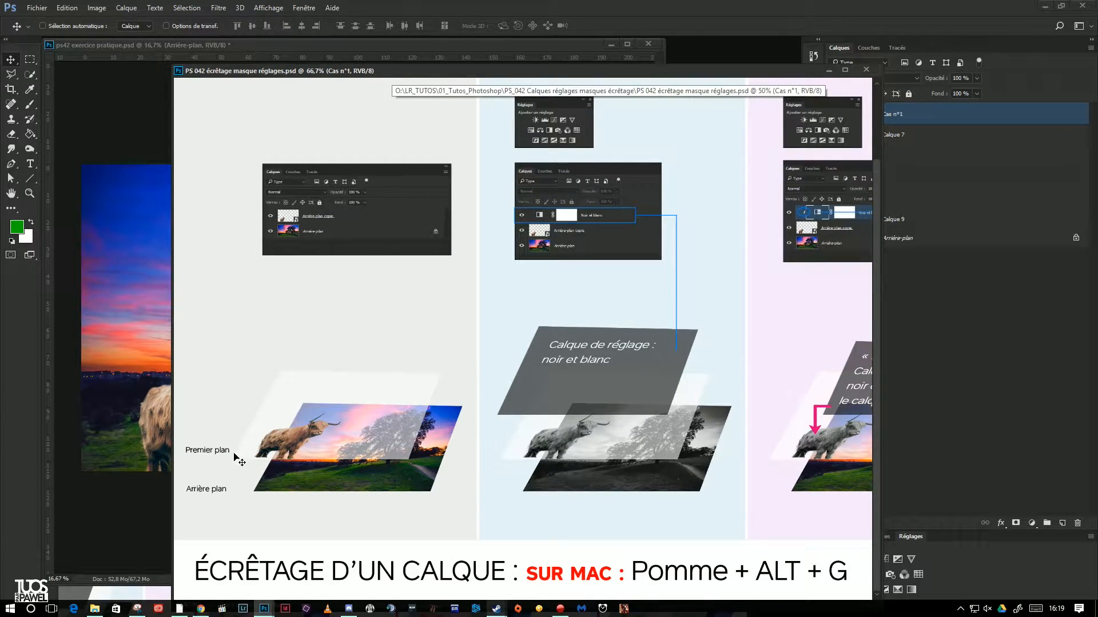
Return to the exercise document with its layers deselected, and move the diagram window clear of the layer list.
left_click(104, 132)
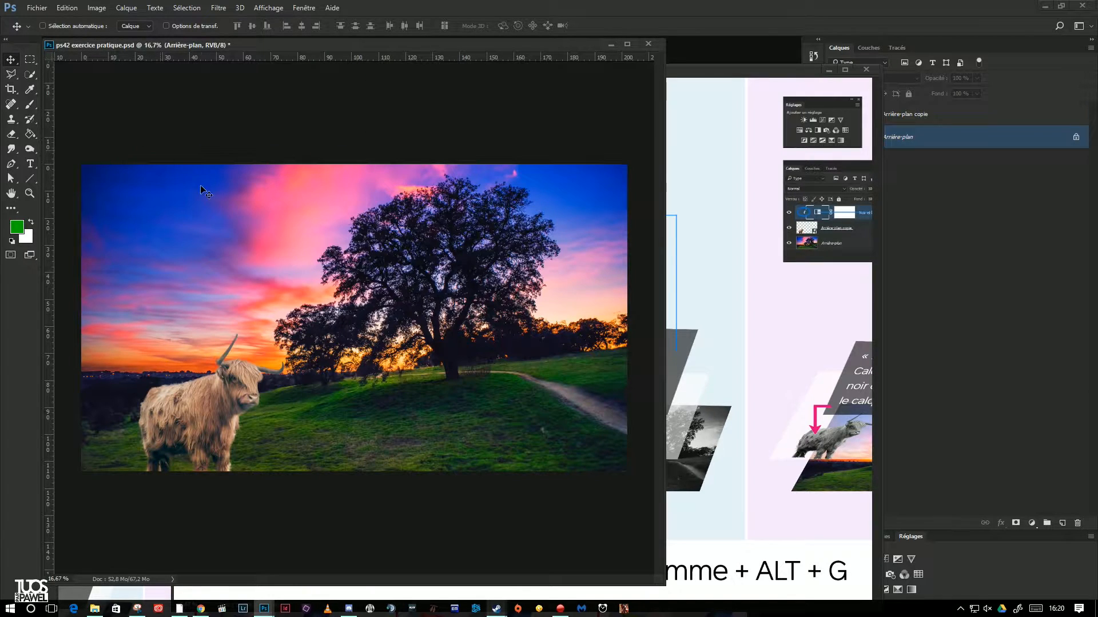
left_click(933, 161)
left_click_drag(798, 67, 692, 69)
left_click(551, 45)
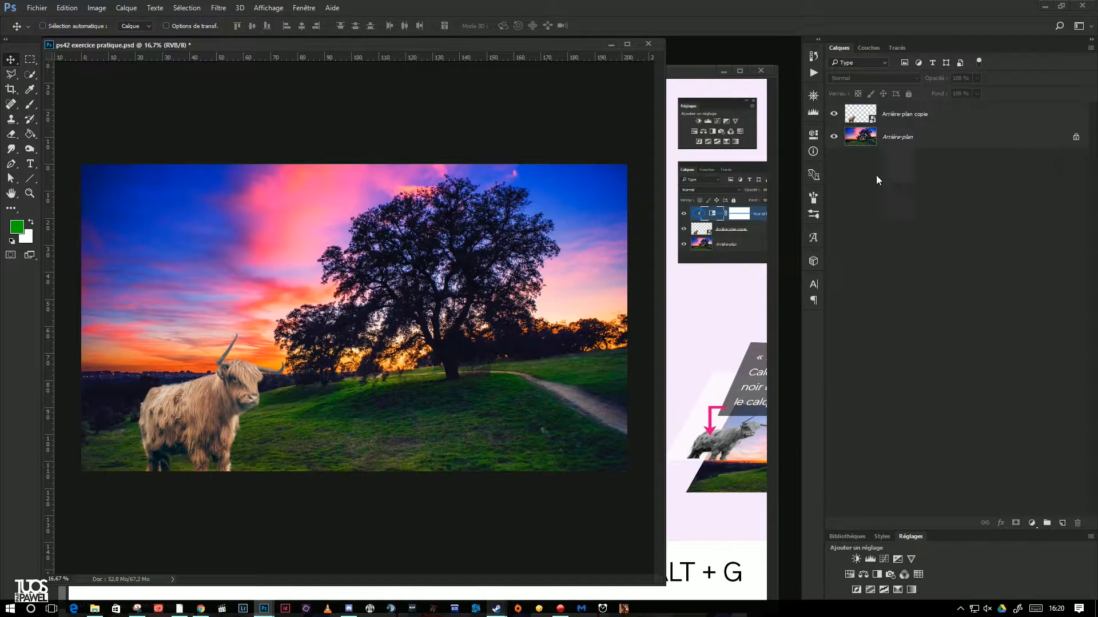
Try moving the cow layer Arrière-plan copie slightly upward over the background, and undo the move.
left_click(864, 137)
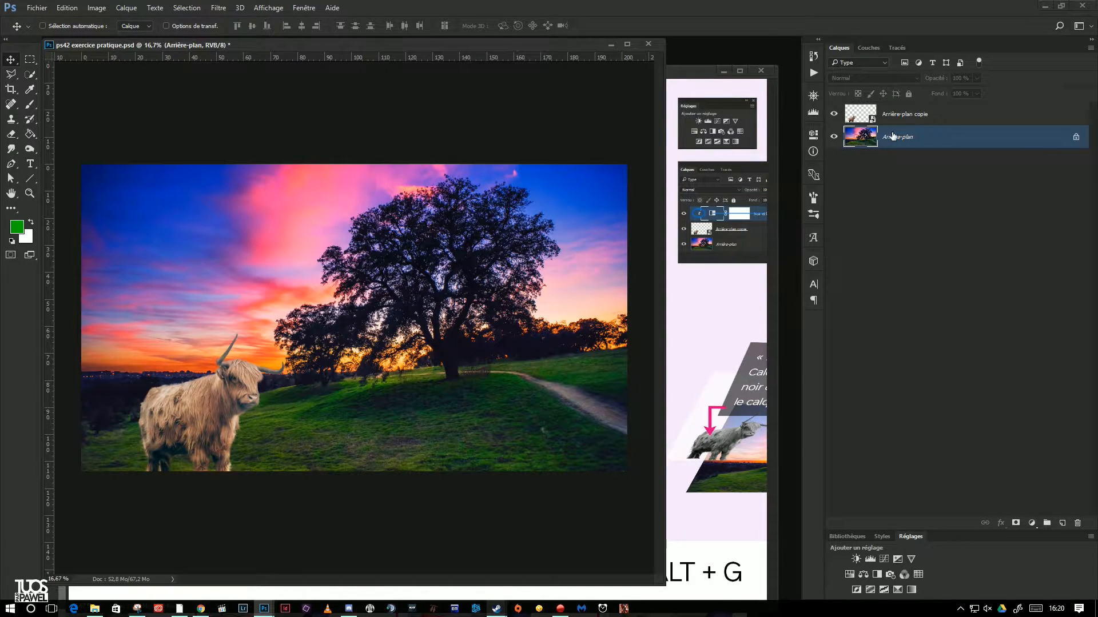
left_click(883, 117)
left_click_drag(216, 414, 209, 379)
key("ctrl+z")
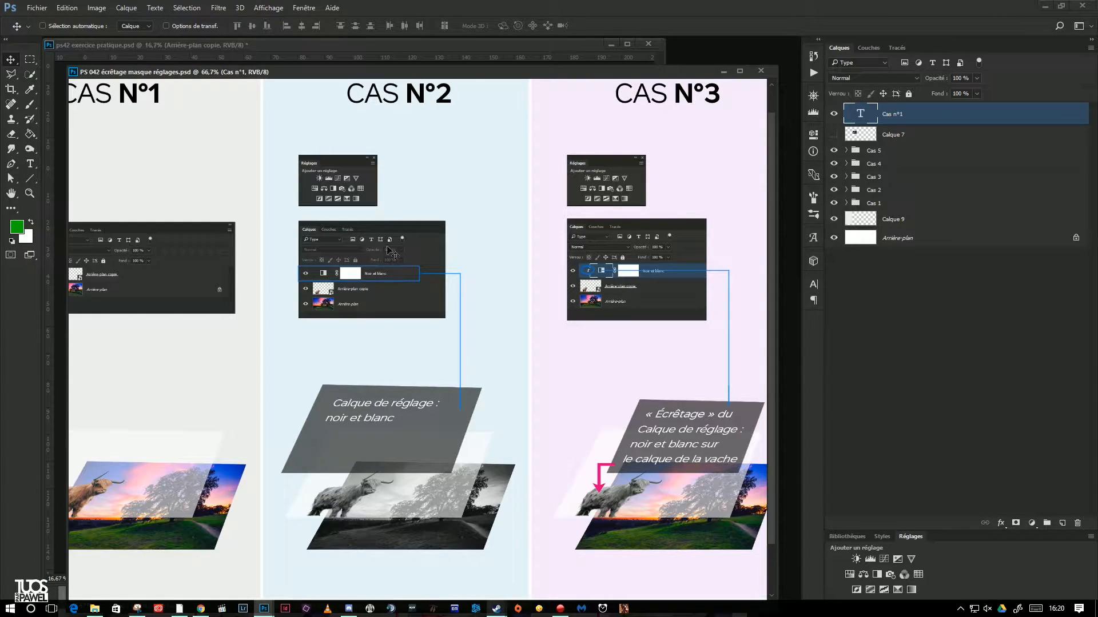
Add a Noir et blanc adjustment layer with default settings at the top of the exercise document's layer stack.
left_click(458, 42)
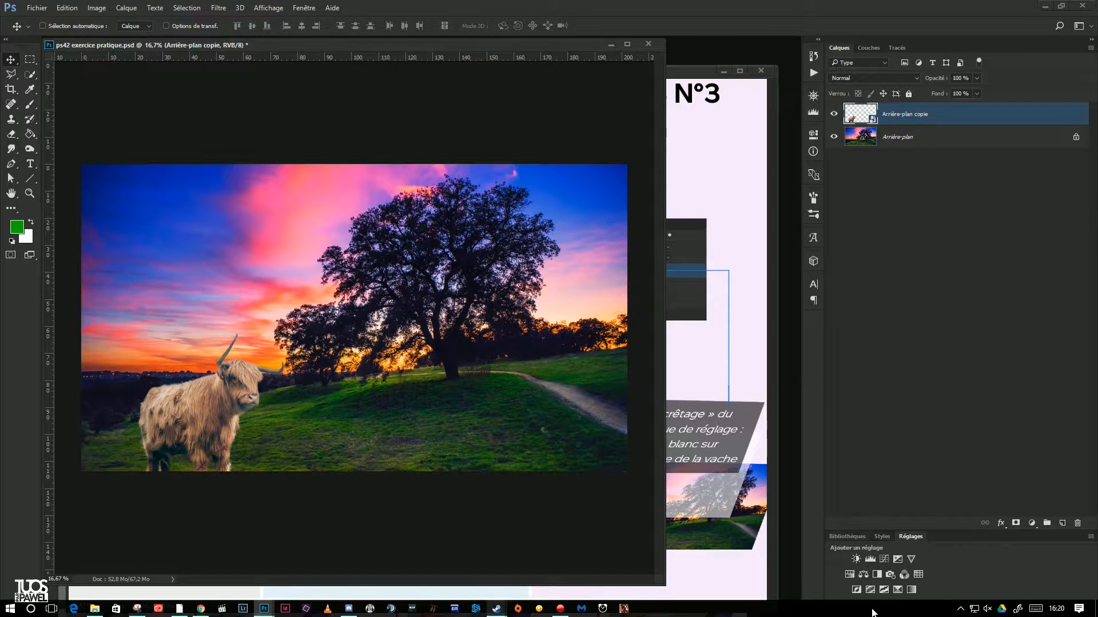
left_click(303, 10)
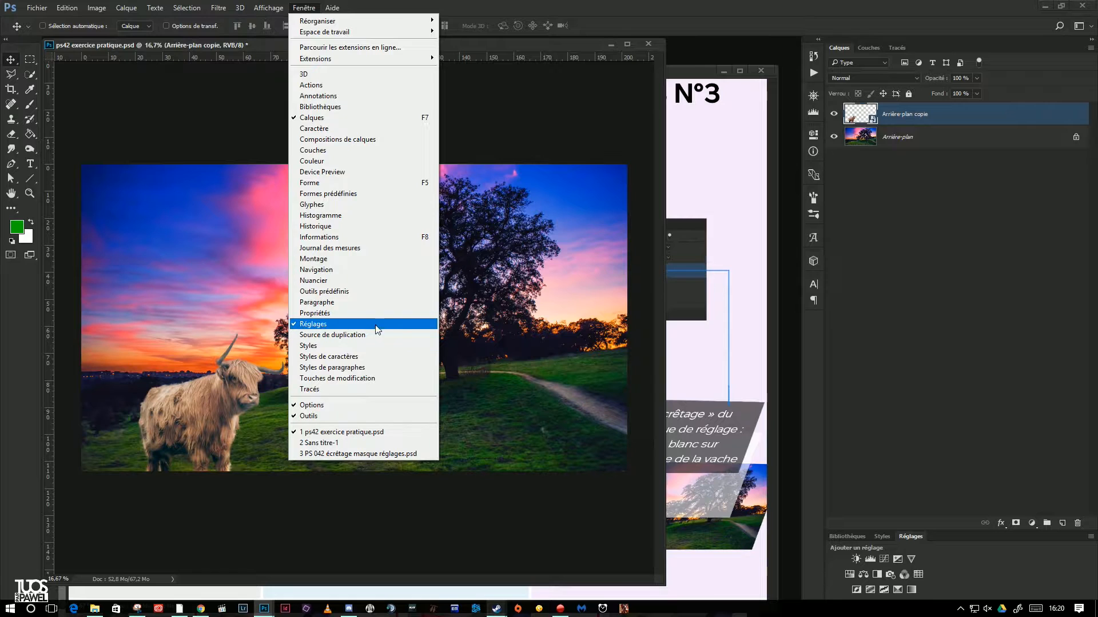
left_click(998, 414)
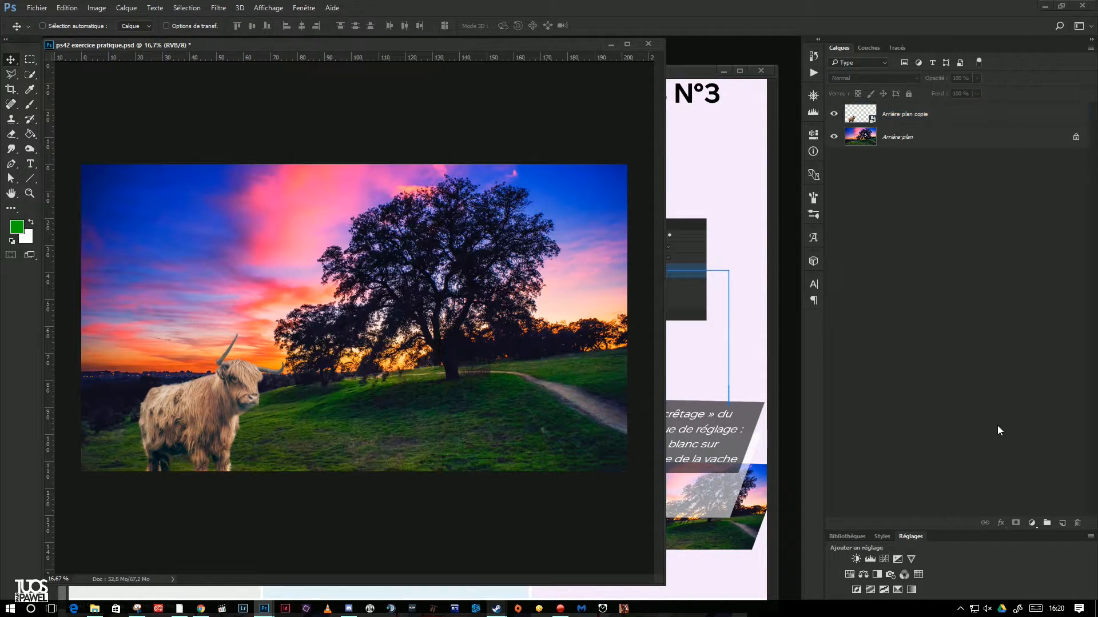
left_click(1033, 524)
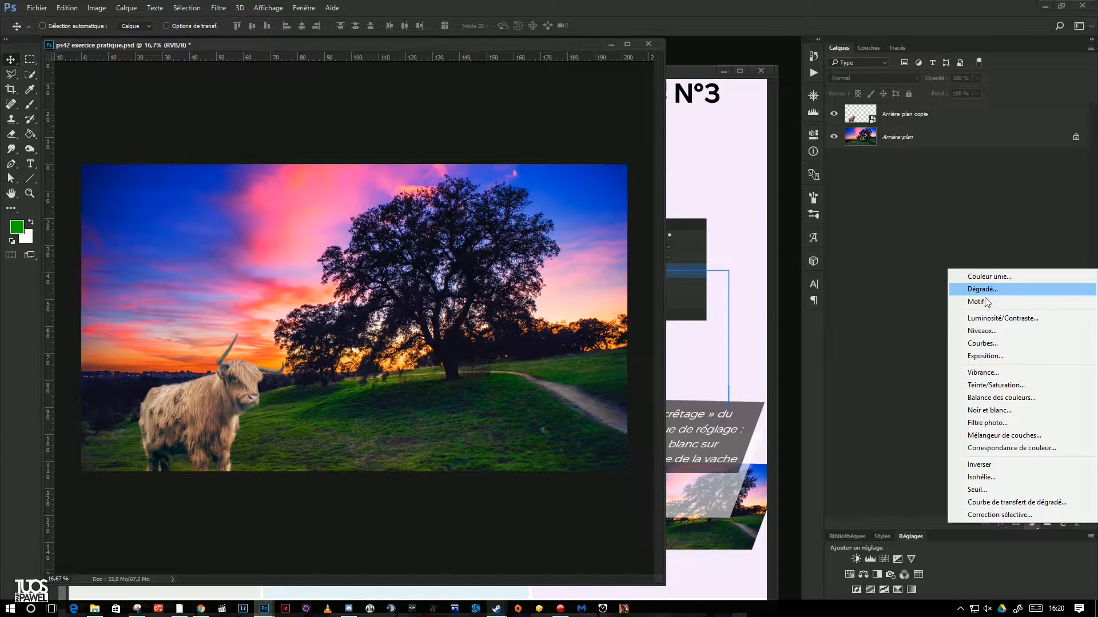
left_click(975, 410)
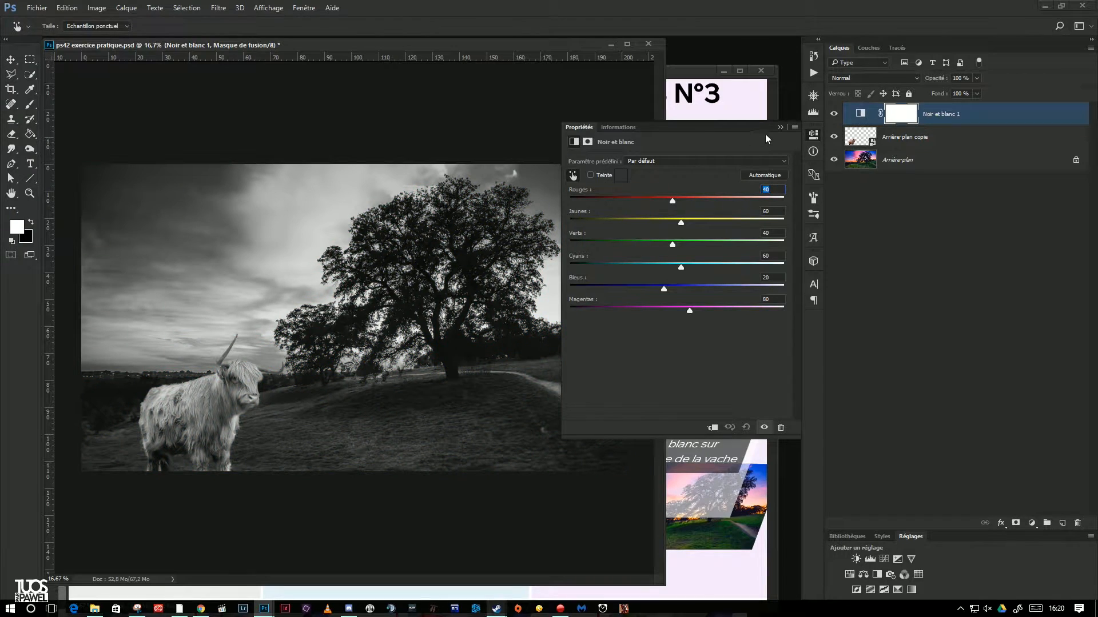
left_click(780, 128)
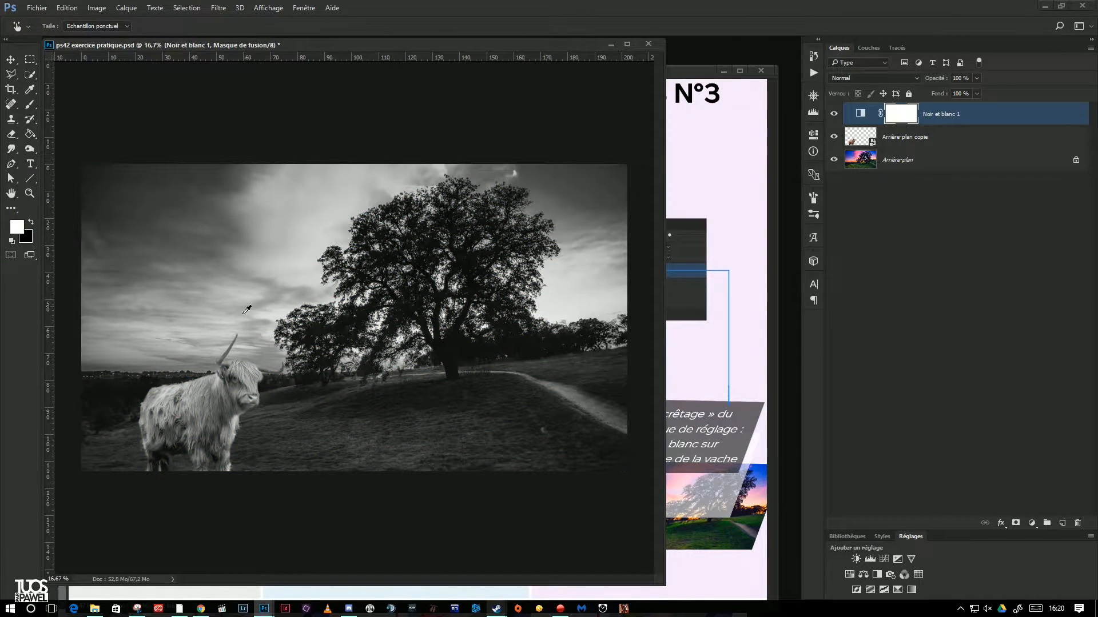
Select the cow layer, the background and the Noir et blanc 1 adjustment in turn to review the stacking order.
left_click(862, 140)
key("v")
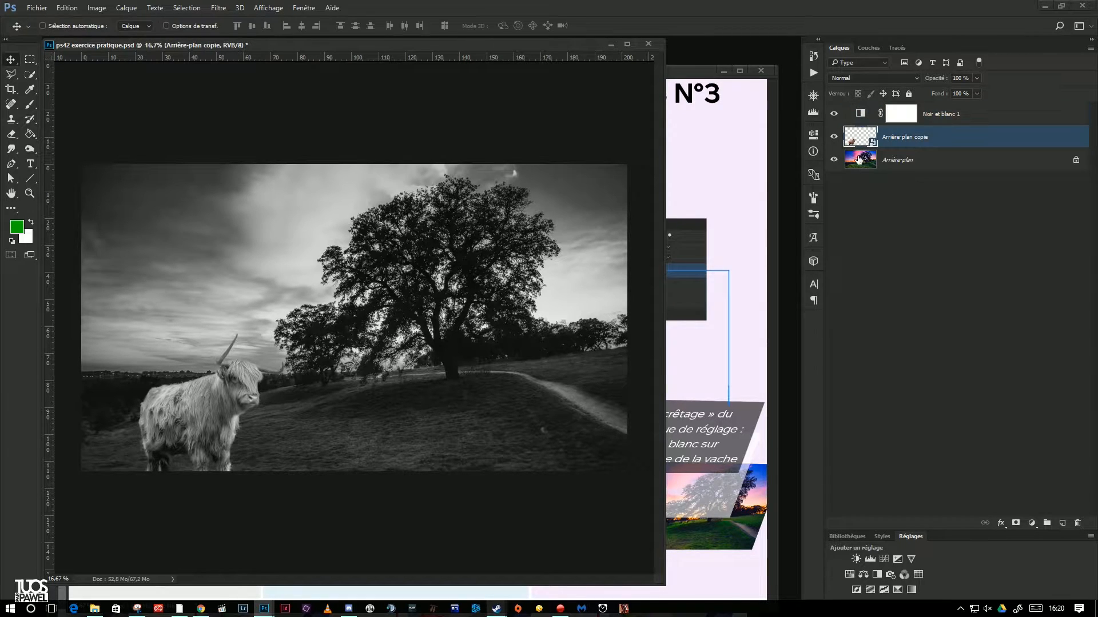
left_click(861, 160)
left_click(862, 141)
left_click(873, 161)
left_click(864, 114)
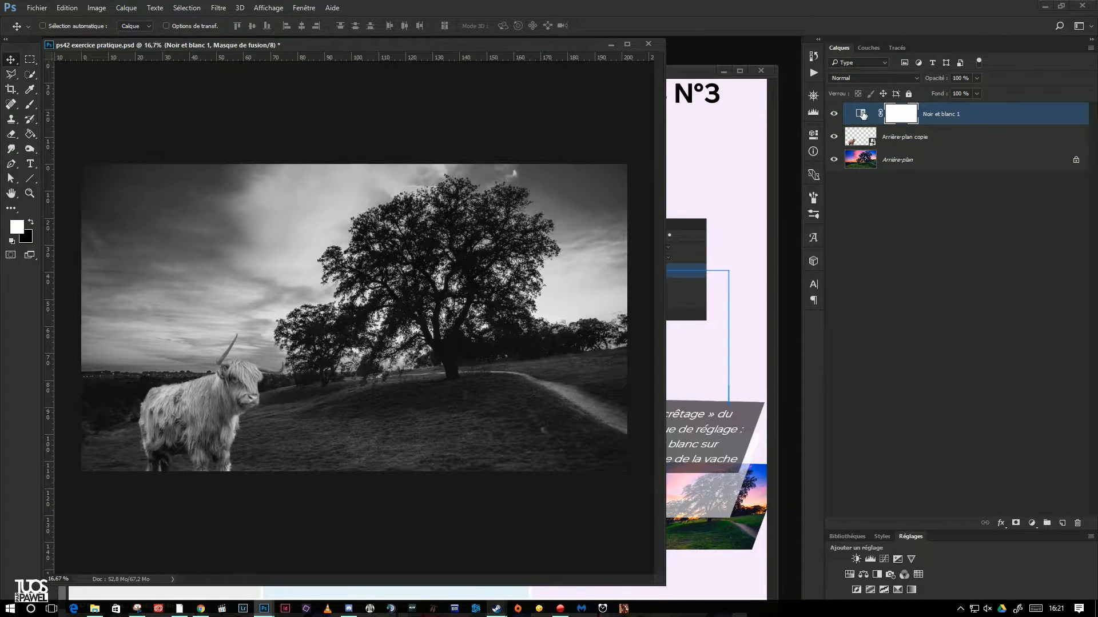
Examine cases 2 and 3 in the diagram document and compare them with the exercise document's layer stack.
left_click(687, 68)
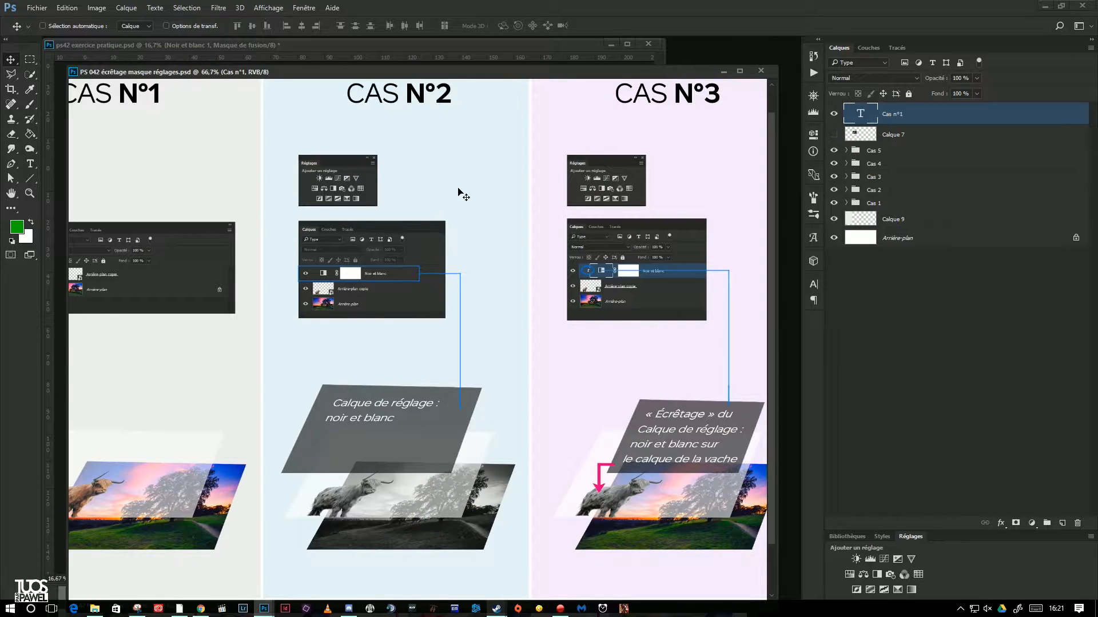
left_click_drag(399, 252, 480, 280)
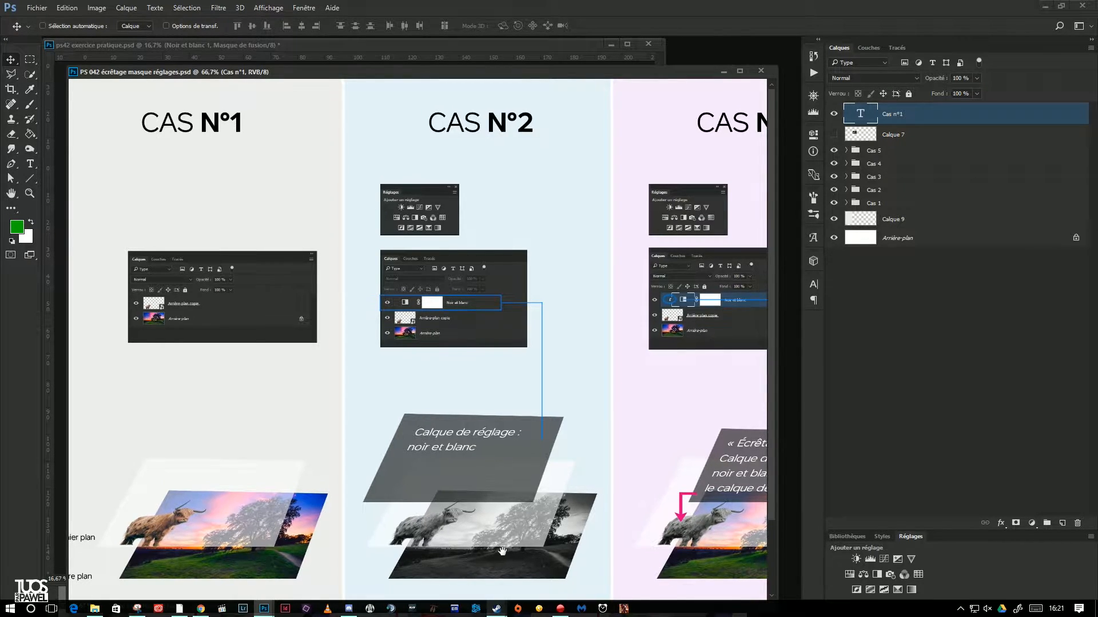
left_click_drag(504, 553, 496, 521)
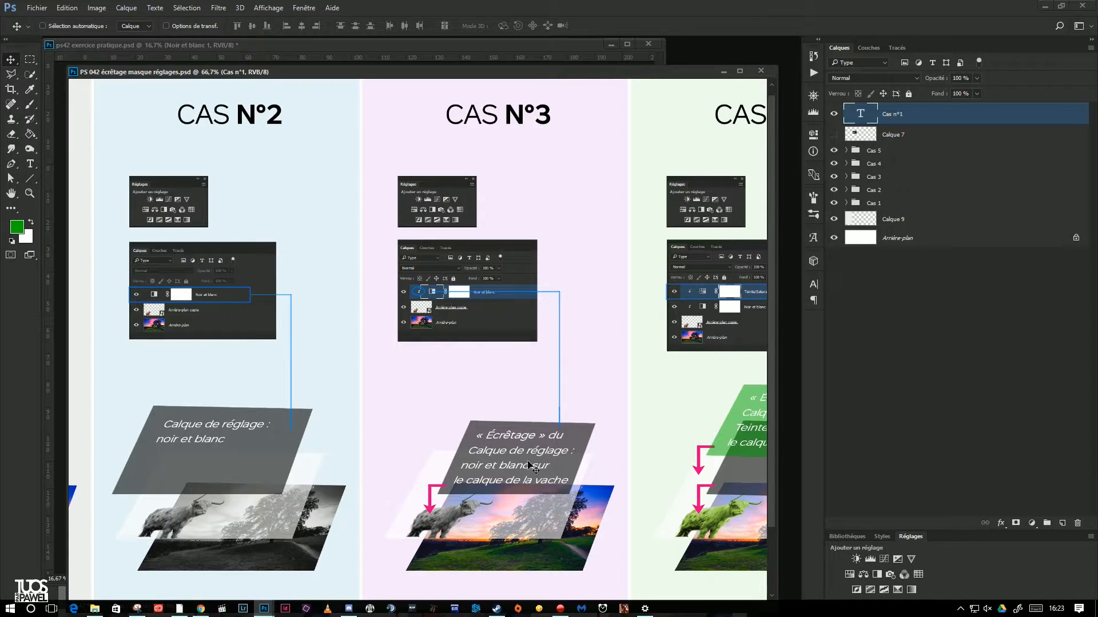
left_click(354, 45)
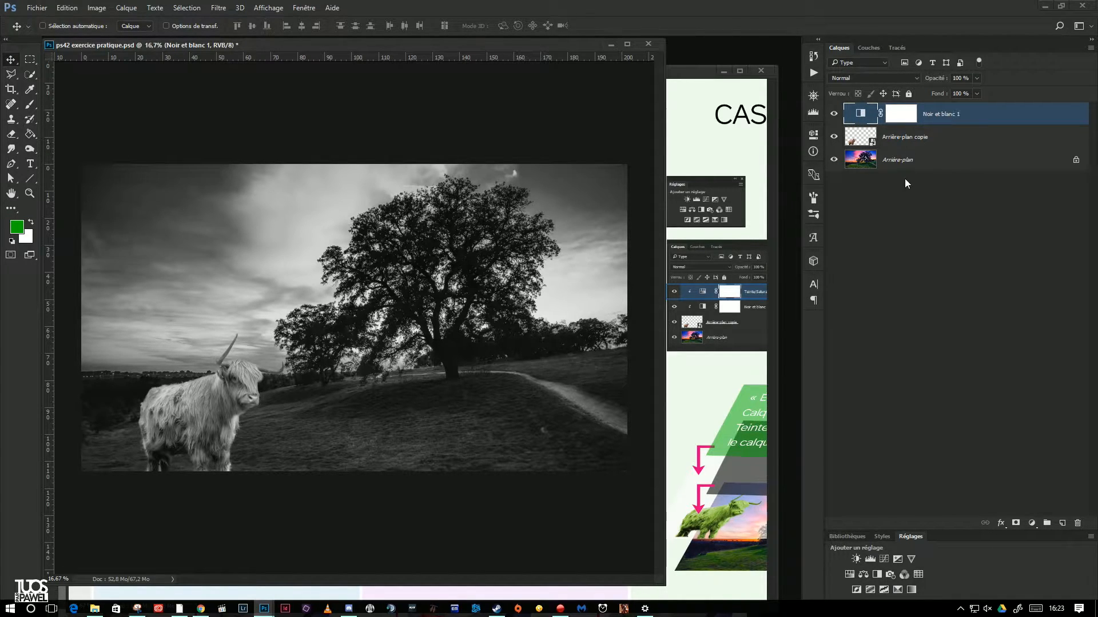
left_click(672, 83)
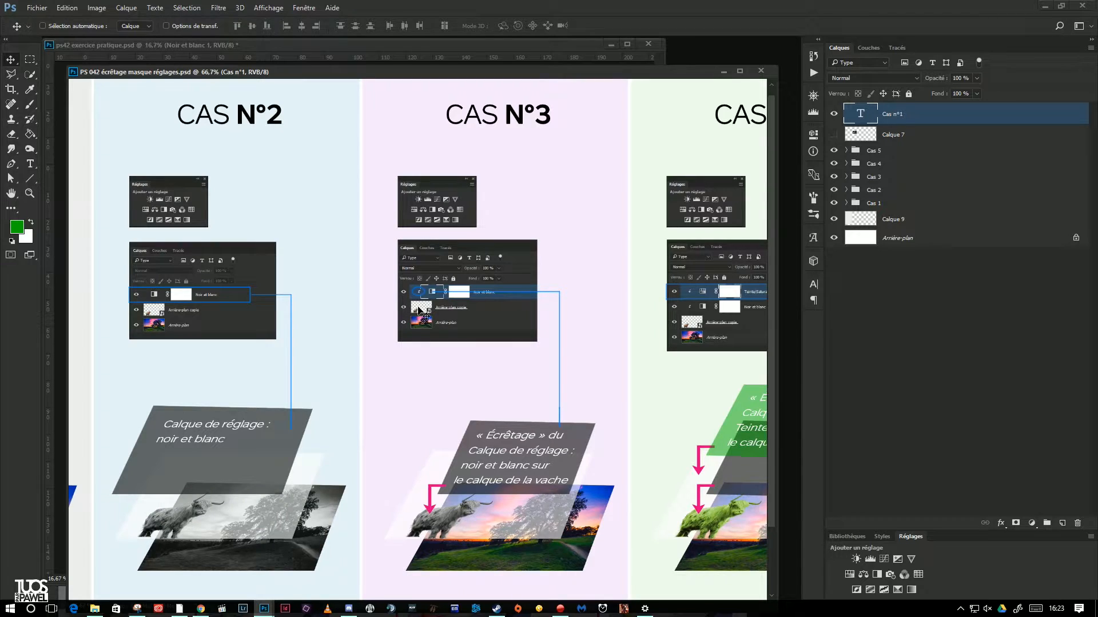
Clip the Noir et blanc 1 adjustment to the cow layer in the exercise document, and select the cow layer.
left_click(427, 49)
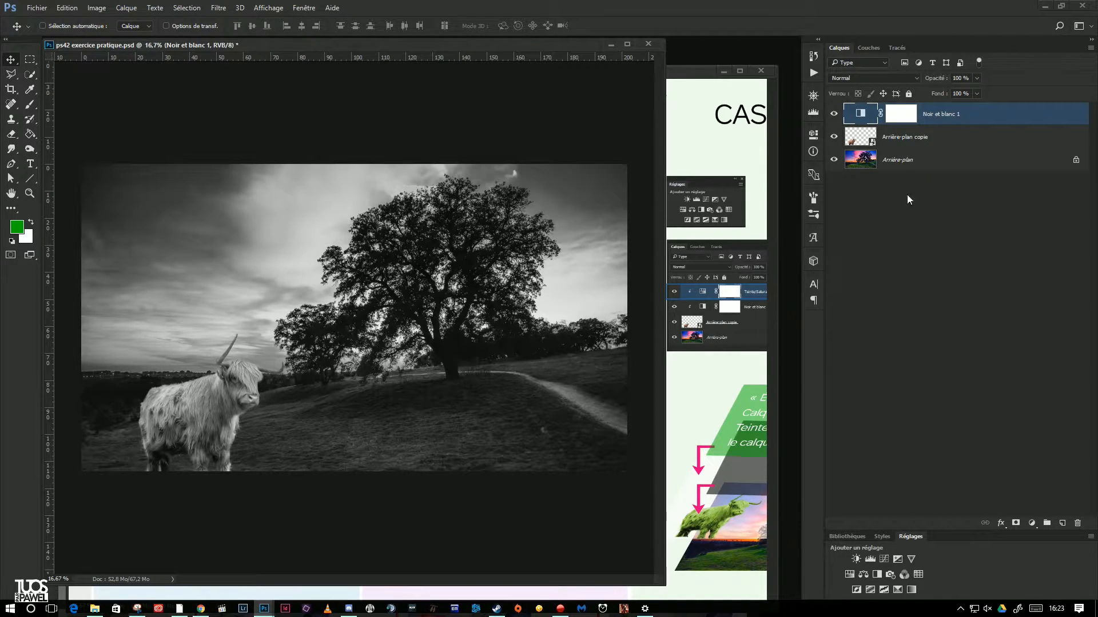
left_click(1090, 50)
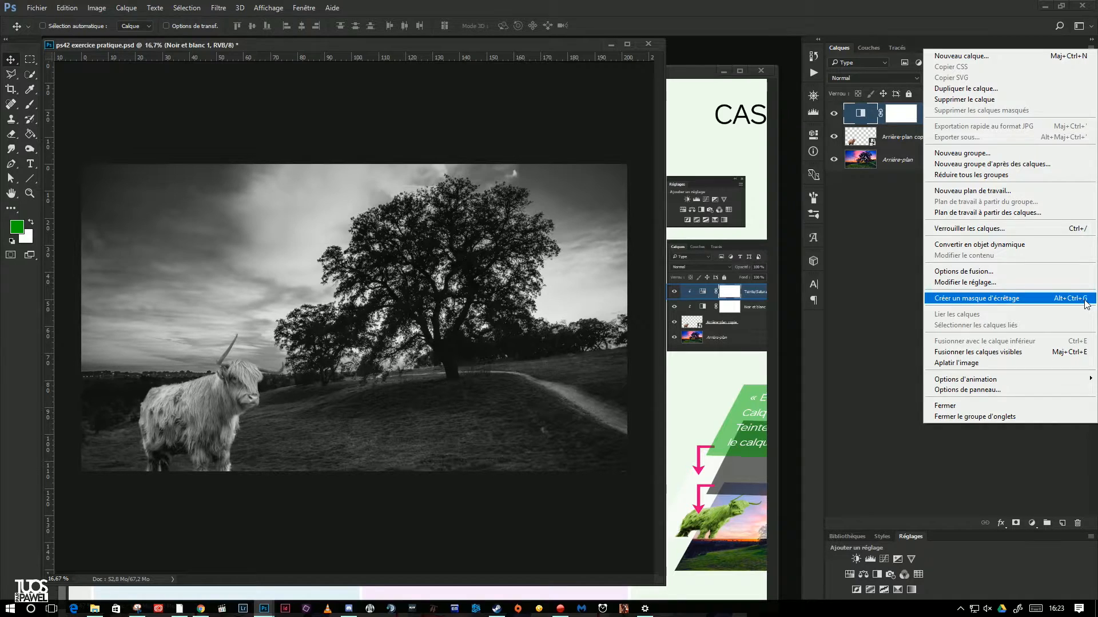
left_click(1033, 302)
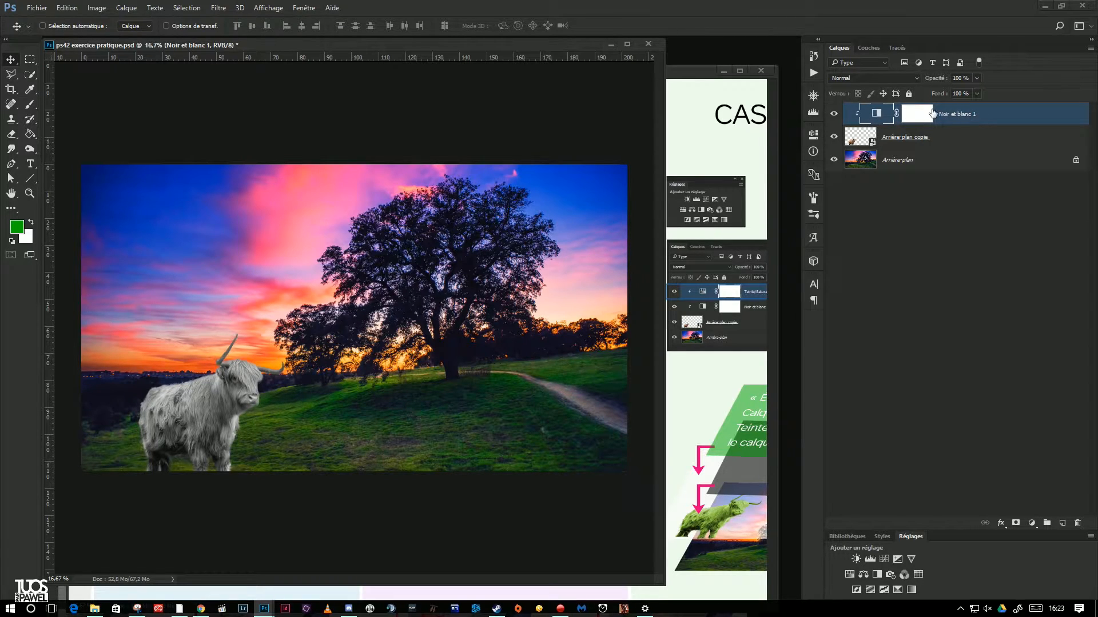
left_click(859, 139)
Examine the diagram document's clipping illustrations for cases 1 to 4, checking them against the exercise document's clipped layers.
left_click(680, 76)
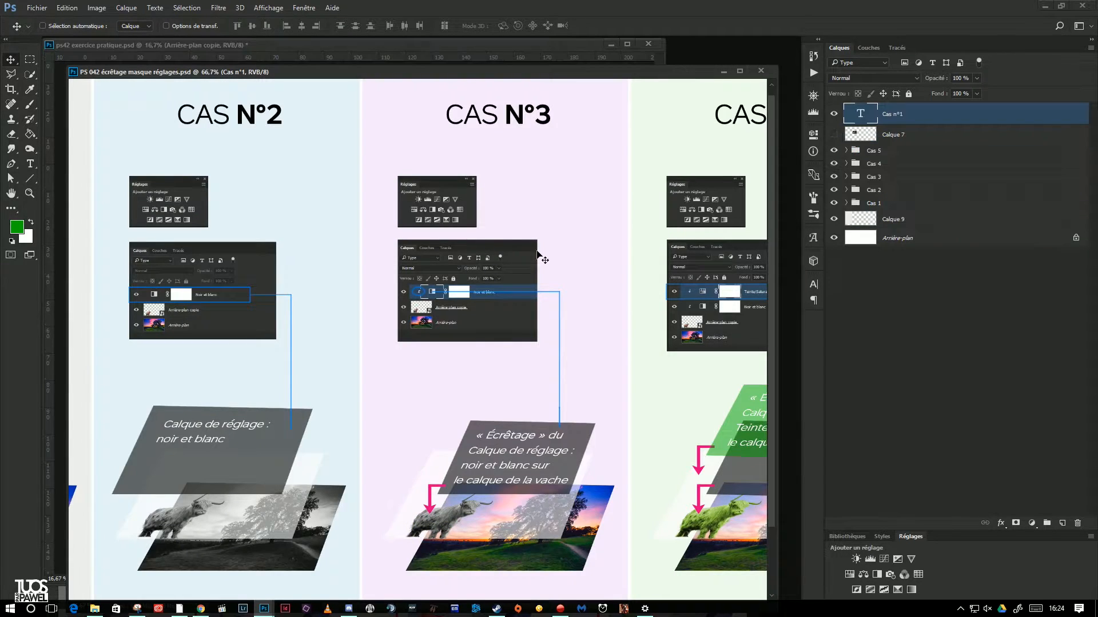
scroll(540, 257, "down", 3)
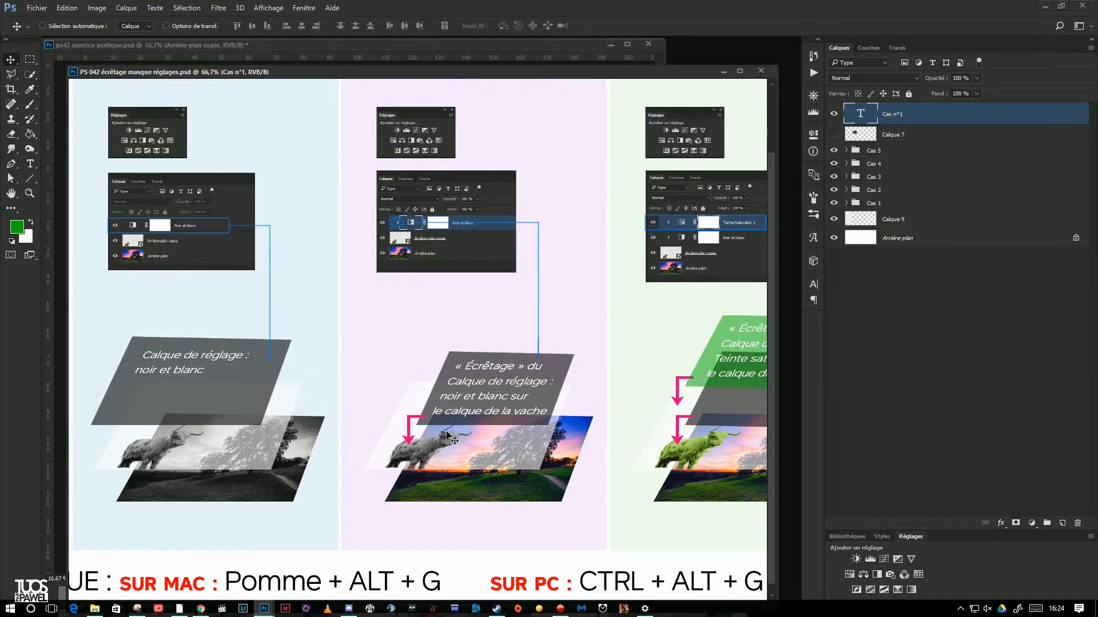
left_click(341, 45)
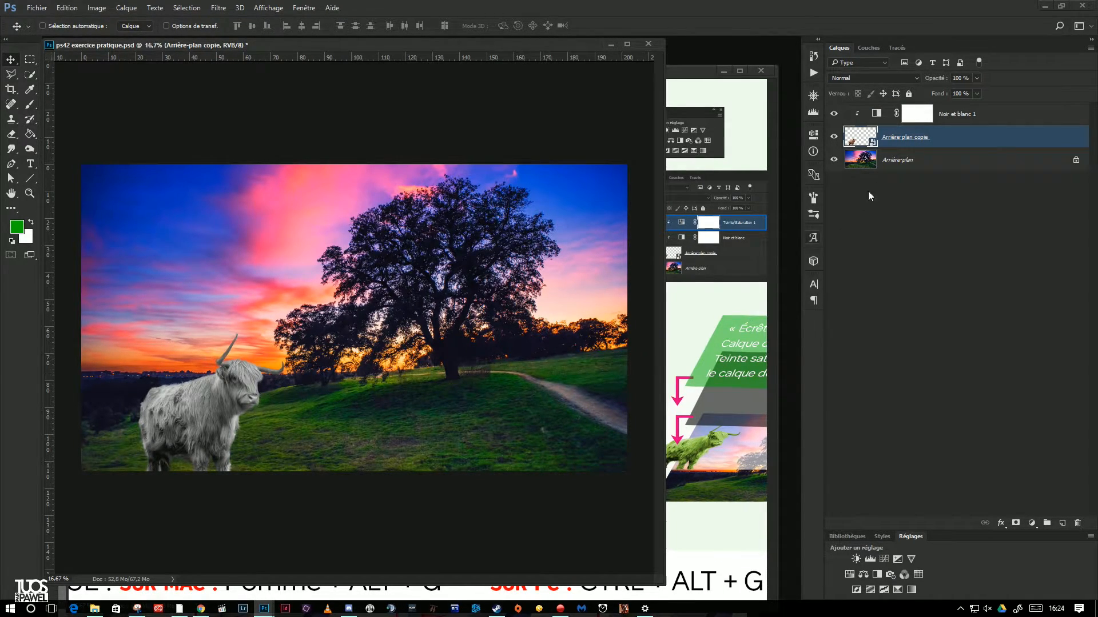
left_click(689, 68)
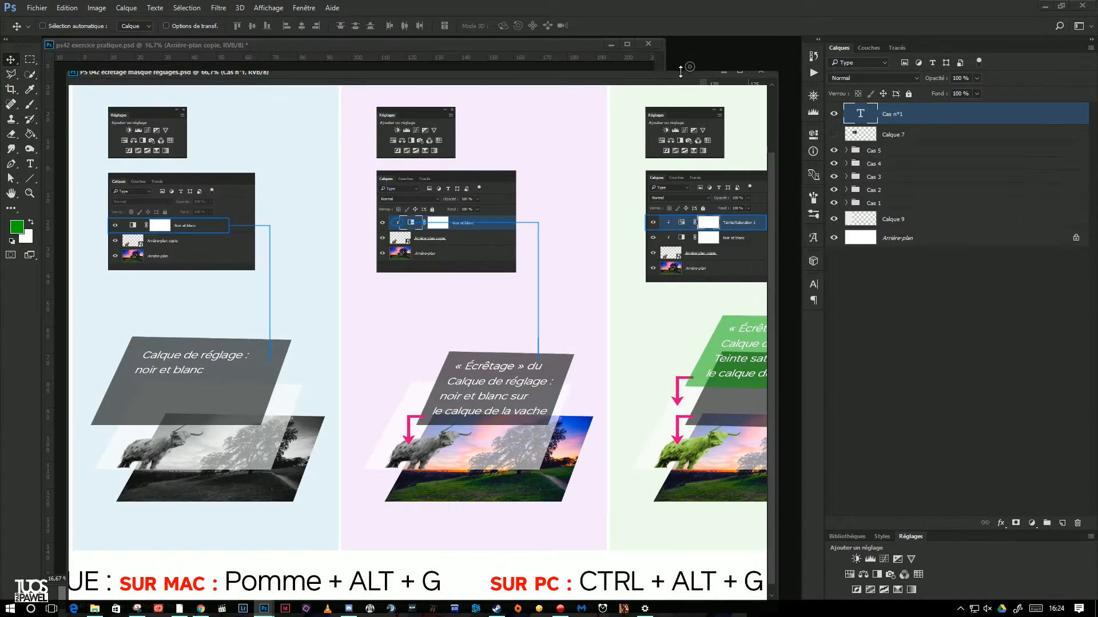
left_click_drag(169, 301, 375, 270)
left_click_drag(275, 282, 367, 279)
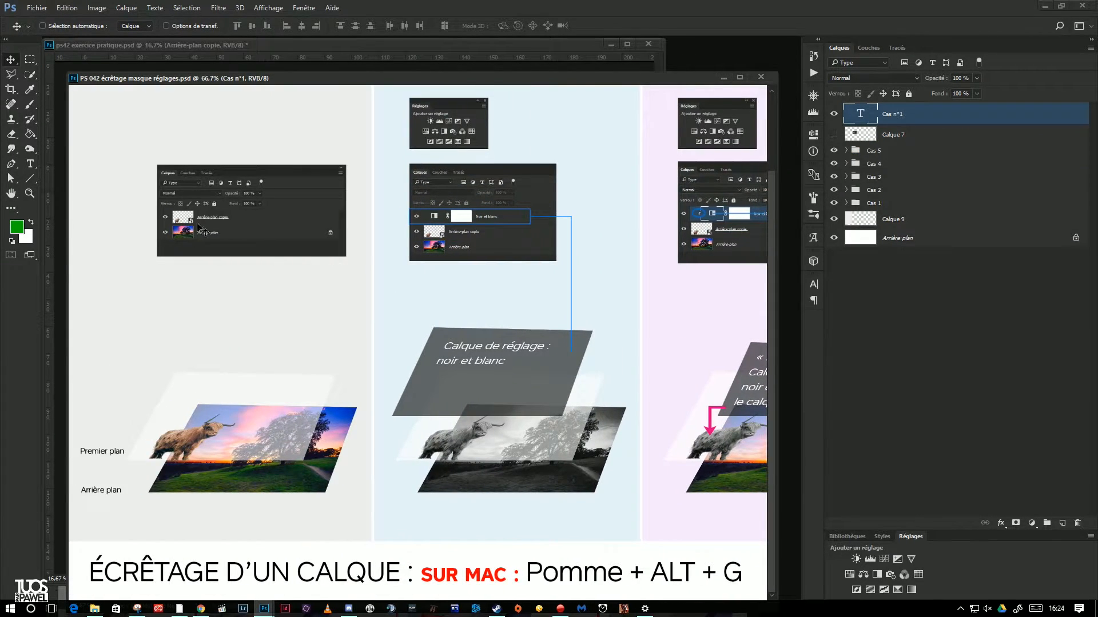
left_click_drag(557, 318, 397, 226)
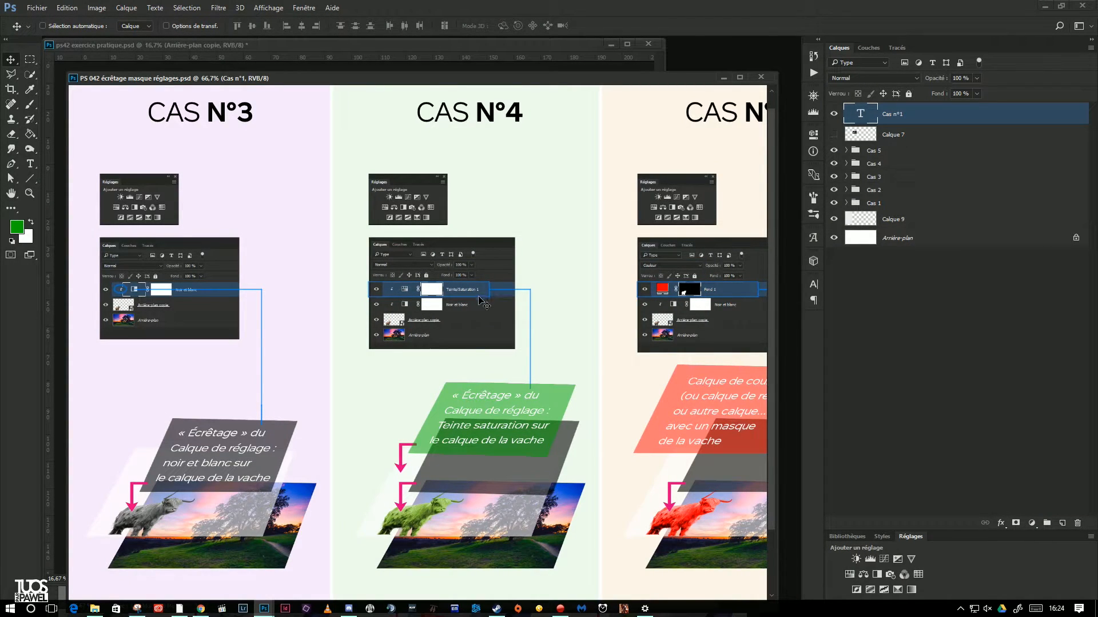
Return to the exercise document and add a Teinte/Saturation adjustment layer above the Noir et blanc 1 adjustment.
left_click(512, 45)
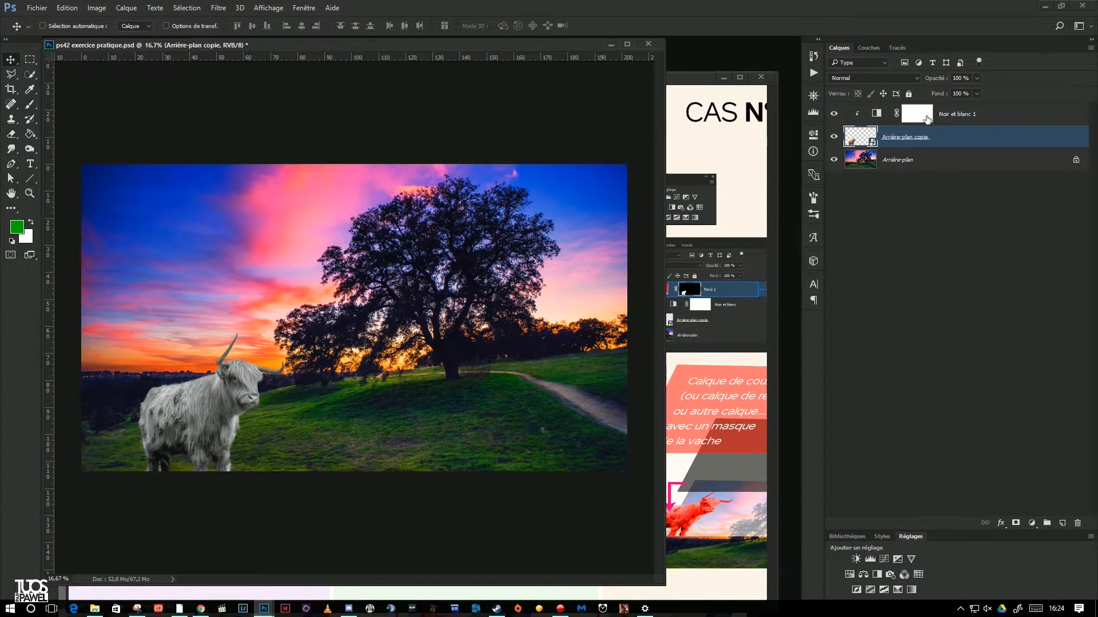
left_click(944, 117)
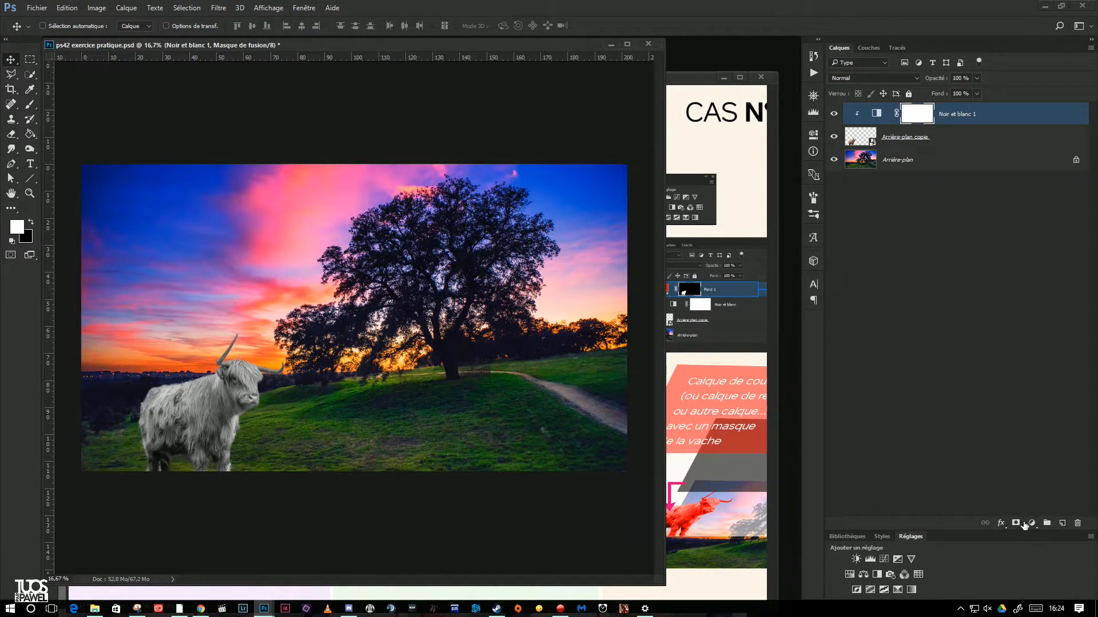
left_click(1031, 523)
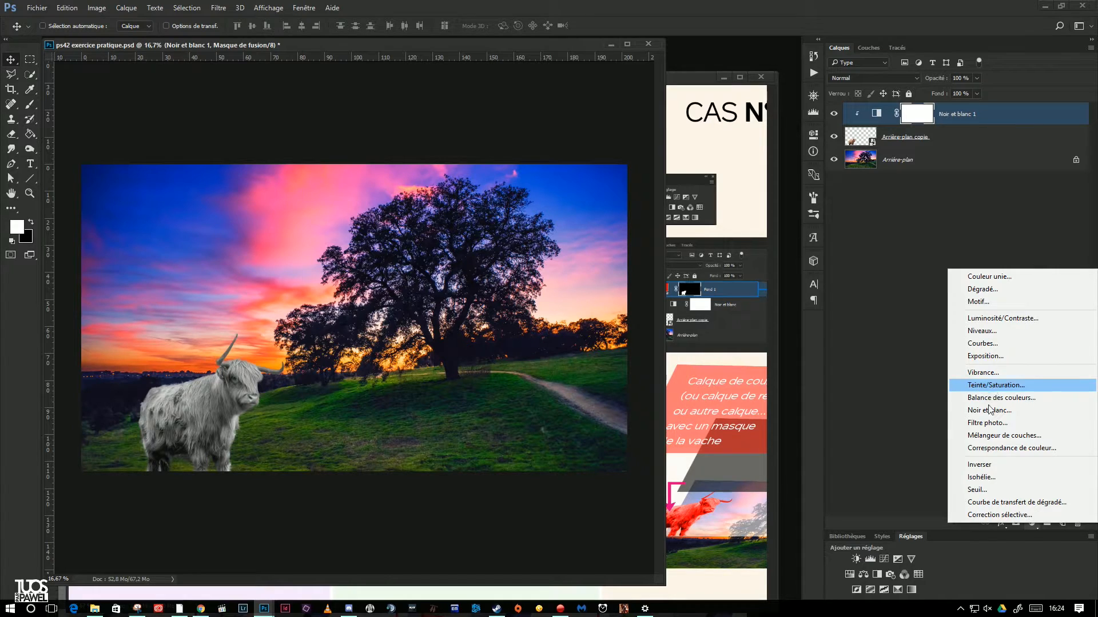
left_click(1007, 388)
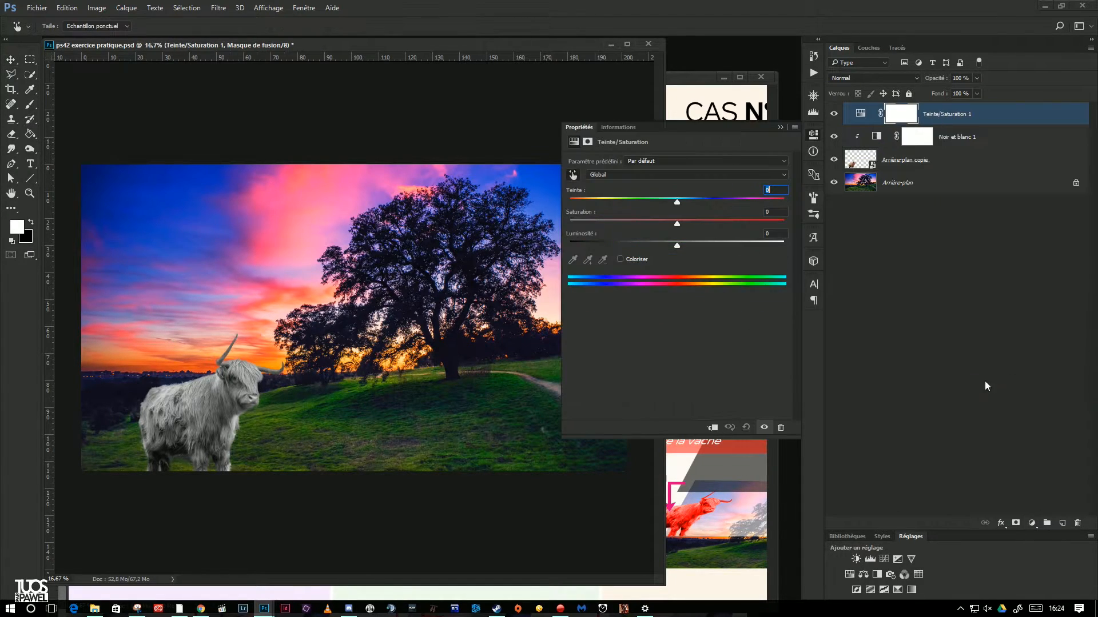
Colorize the image blue in the Teinte/Saturation settings with hue around 219, saturation 79 and slightly raised lightness, and collapse the settings.
left_click(621, 259)
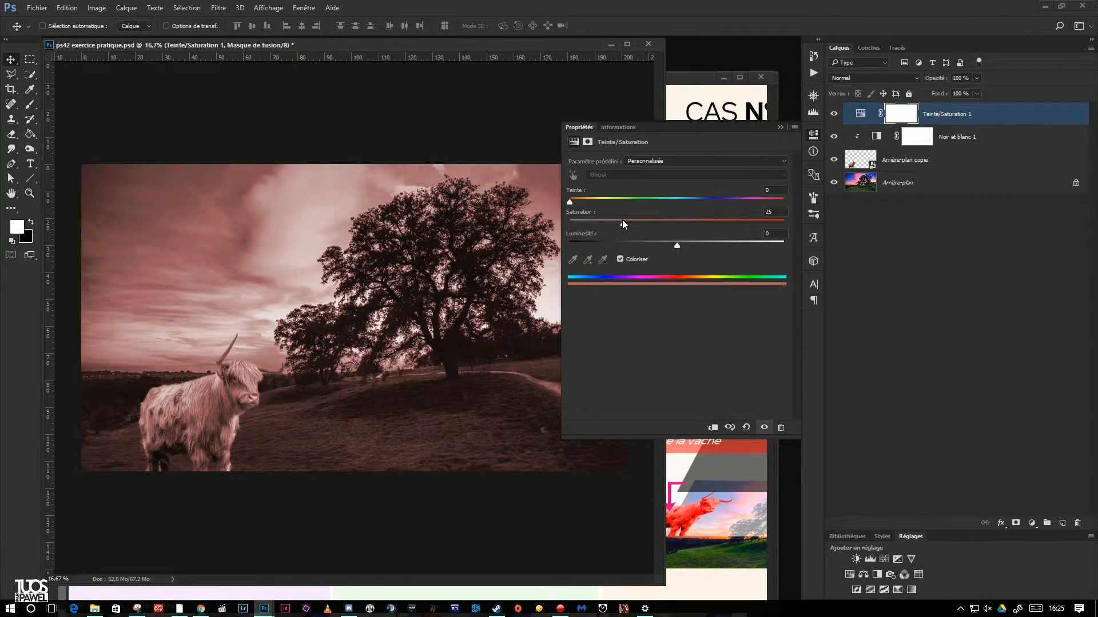
left_click_drag(676, 227, 674, 227)
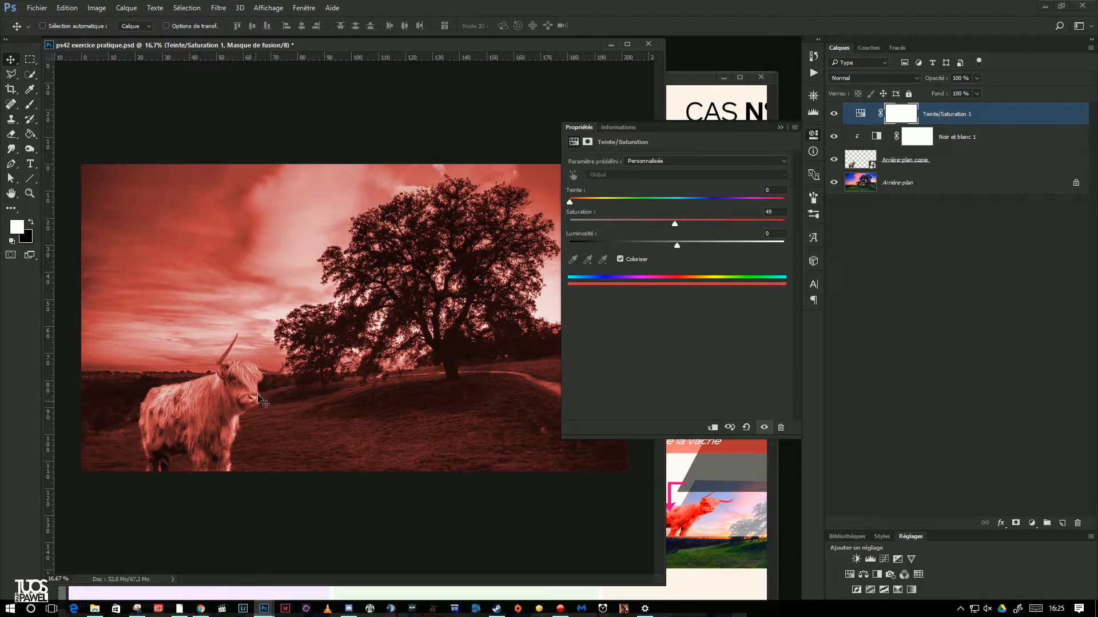
left_click_drag(570, 201, 699, 195)
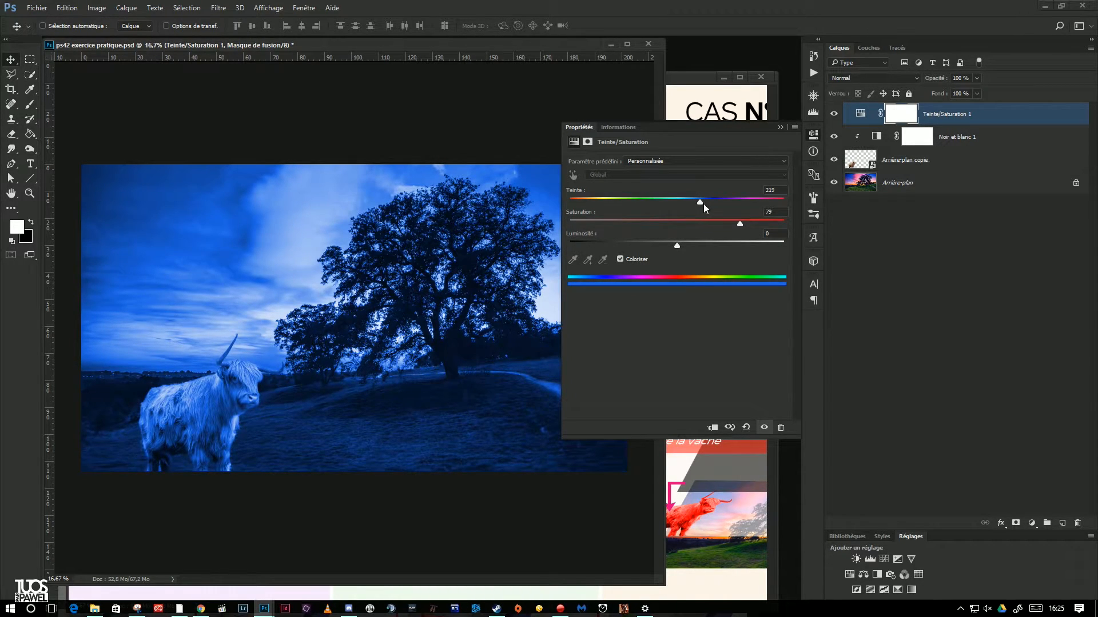
left_click_drag(704, 204, 706, 201)
left_click_drag(673, 245, 684, 245)
left_click(780, 127)
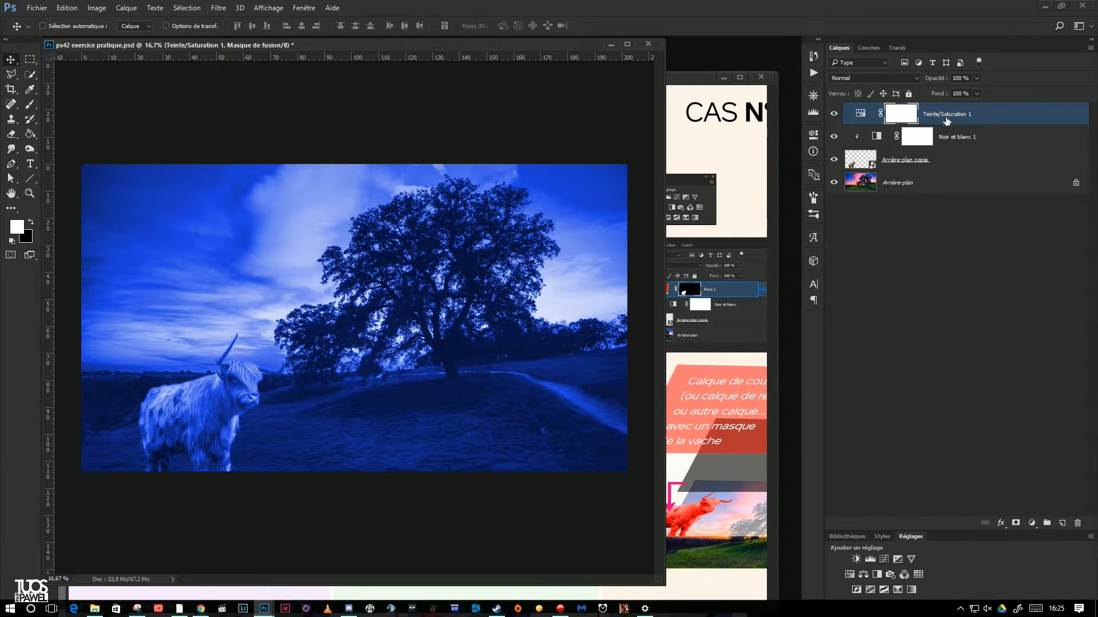
Clip the Teinte/Saturation 1 adjustment so it colours only the cow, and release its clipping mask again.
left_click(1091, 50)
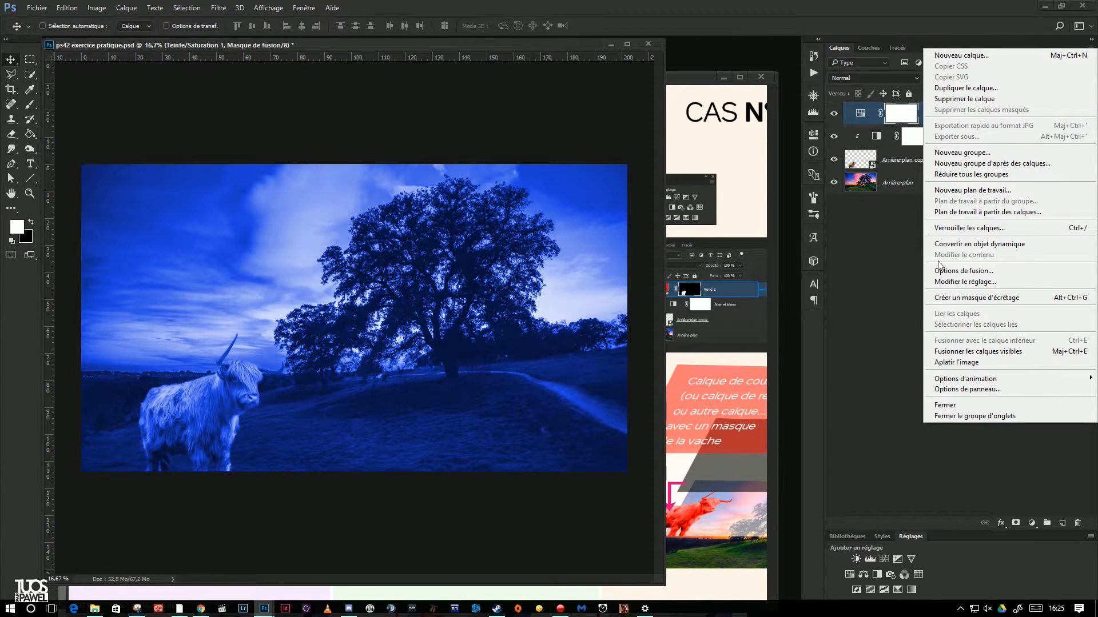
left_click(990, 298)
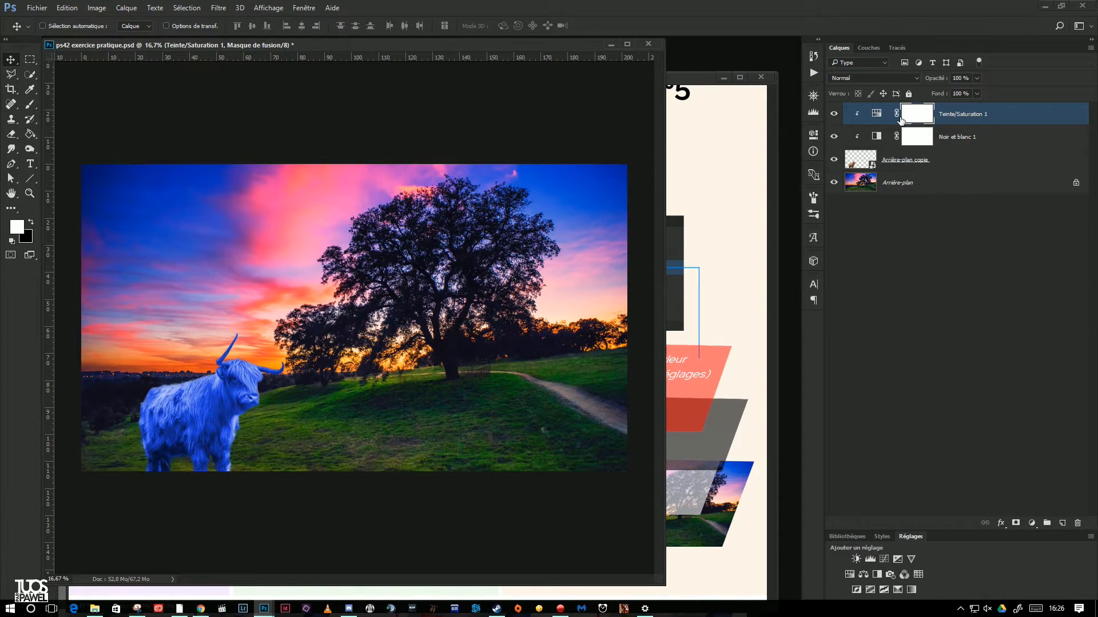
left_click(1090, 48)
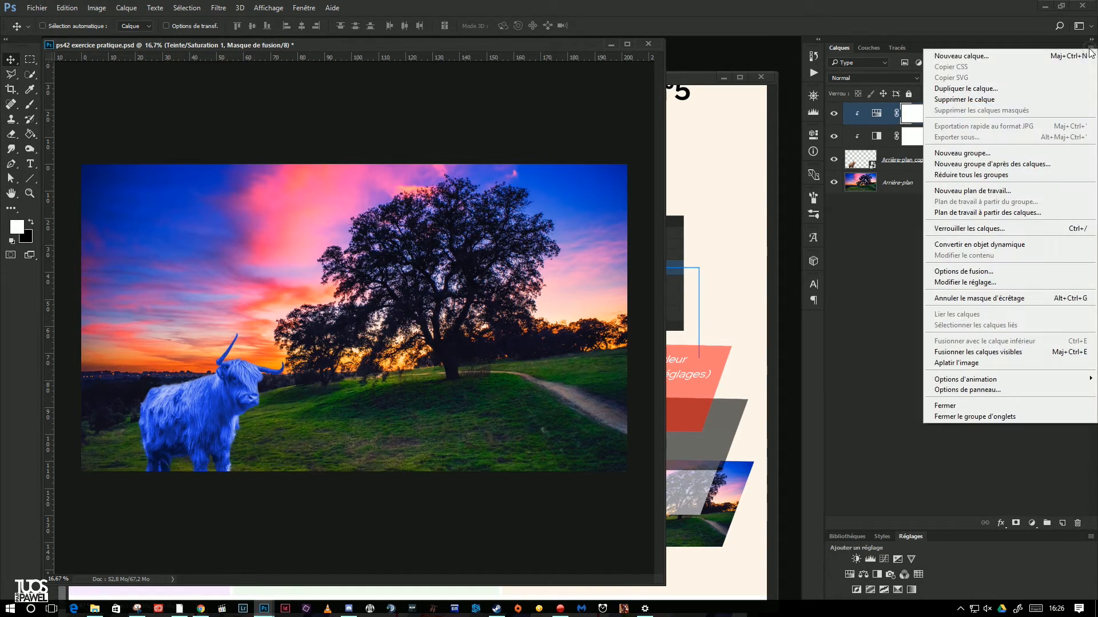
left_click(971, 298)
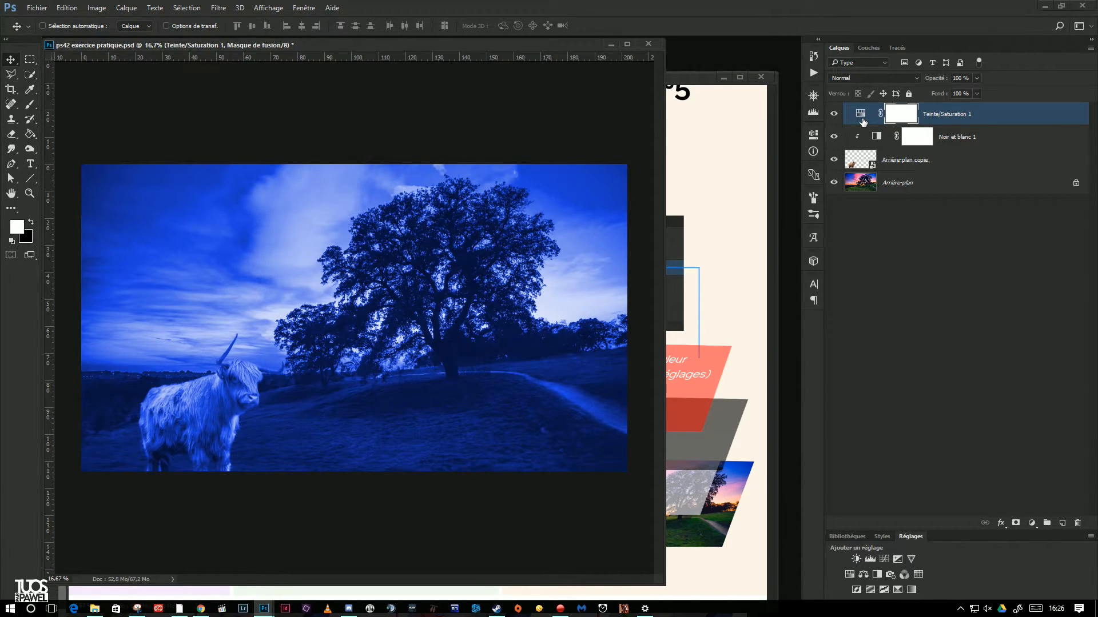
Invert the Teinte/Saturation 1 mask to black and paint white over the sky and tree with the Brush tool.
key("ctrl+i")
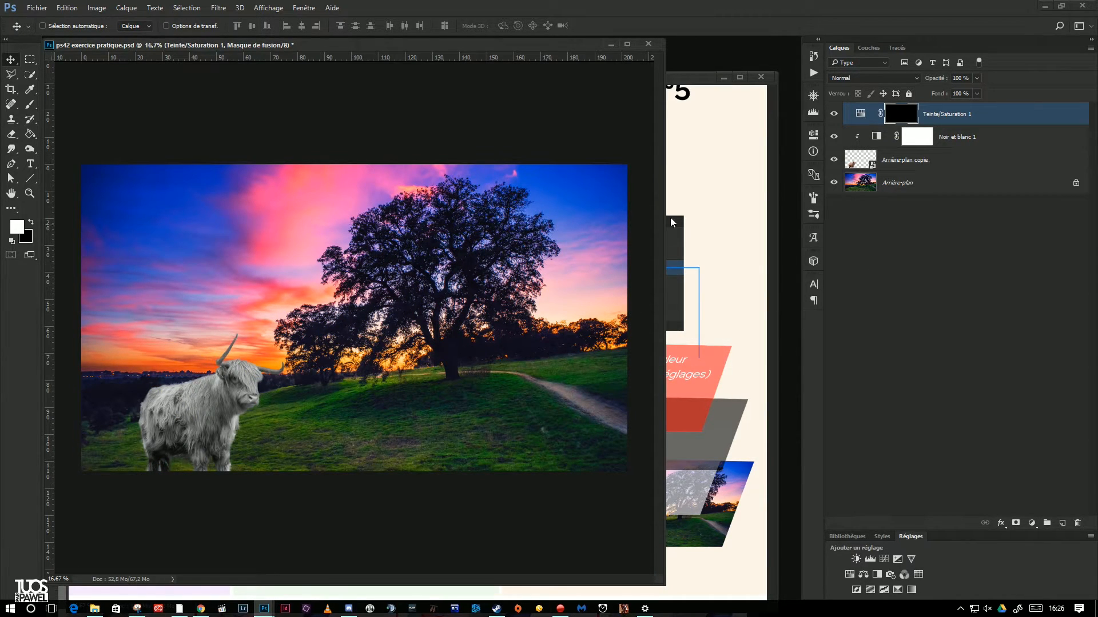
left_click(31, 105)
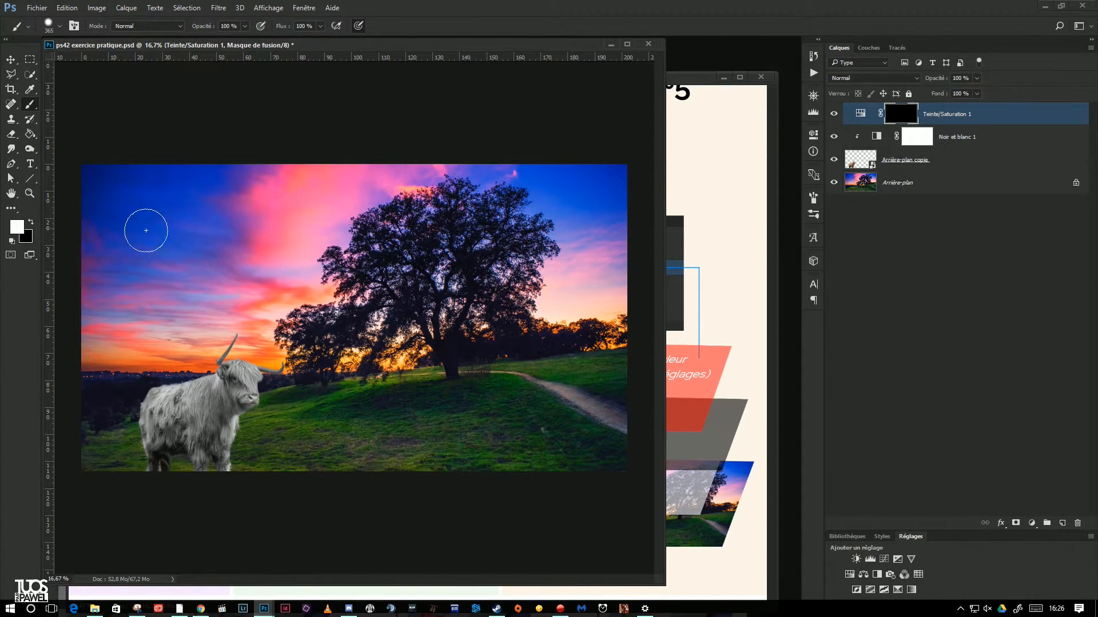
left_click(281, 214)
mouse_move(282, 215)
left_mouse_down()
mouse_move(94, 203)
mouse_move(272, 183)
mouse_move(118, 175)
mouse_move(127, 172)
mouse_move(454, 170)
mouse_move(334, 178)
mouse_move(410, 177)
mouse_move(315, 221)
mouse_move(327, 238)
mouse_move(343, 232)
mouse_move(284, 218)
mouse_move(308, 210)
mouse_move(295, 280)
mouse_move(324, 294)
mouse_move(302, 283)
mouse_move(258, 325)
mouse_move(283, 357)
mouse_move(243, 347)
mouse_move(257, 334)
mouse_move(215, 339)
mouse_move(205, 348)
mouse_move(225, 346)
mouse_move(206, 355)
mouse_move(58, 351)
mouse_move(163, 349)
mouse_move(145, 317)
mouse_move(232, 308)
mouse_move(269, 249)
mouse_move(237, 219)
mouse_move(127, 225)
mouse_move(115, 275)
mouse_move(149, 268)
mouse_move(76, 289)
left_mouse_up()
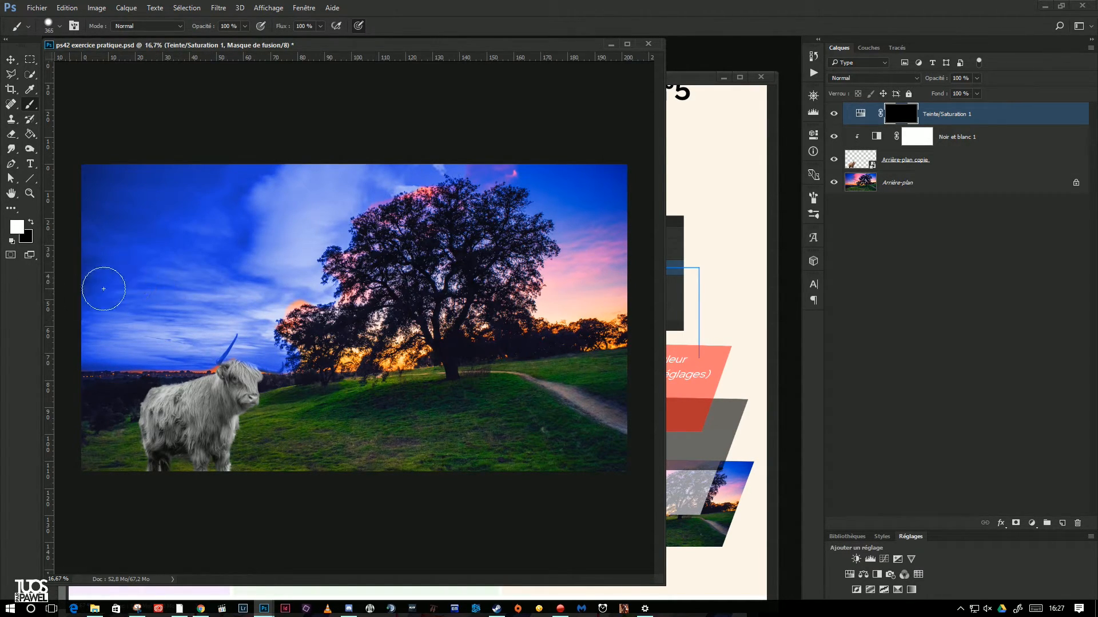
mouse_move(602, 200)
left_mouse_down()
mouse_move(583, 229)
mouse_move(565, 202)
mouse_move(501, 171)
mouse_move(407, 151)
mouse_move(582, 172)
mouse_move(616, 297)
mouse_move(547, 311)
mouse_move(559, 283)
mouse_move(549, 261)
mouse_move(594, 283)
mouse_move(628, 282)
mouse_move(307, 319)
mouse_move(545, 280)
mouse_move(567, 249)
mouse_move(396, 253)
mouse_move(338, 241)
mouse_move(305, 216)
mouse_move(370, 198)
mouse_move(390, 278)
mouse_move(286, 306)
mouse_move(330, 351)
mouse_move(298, 356)
mouse_move(646, 323)
mouse_move(306, 365)
mouse_move(556, 326)
mouse_move(319, 336)
mouse_move(545, 282)
left_mouse_up()
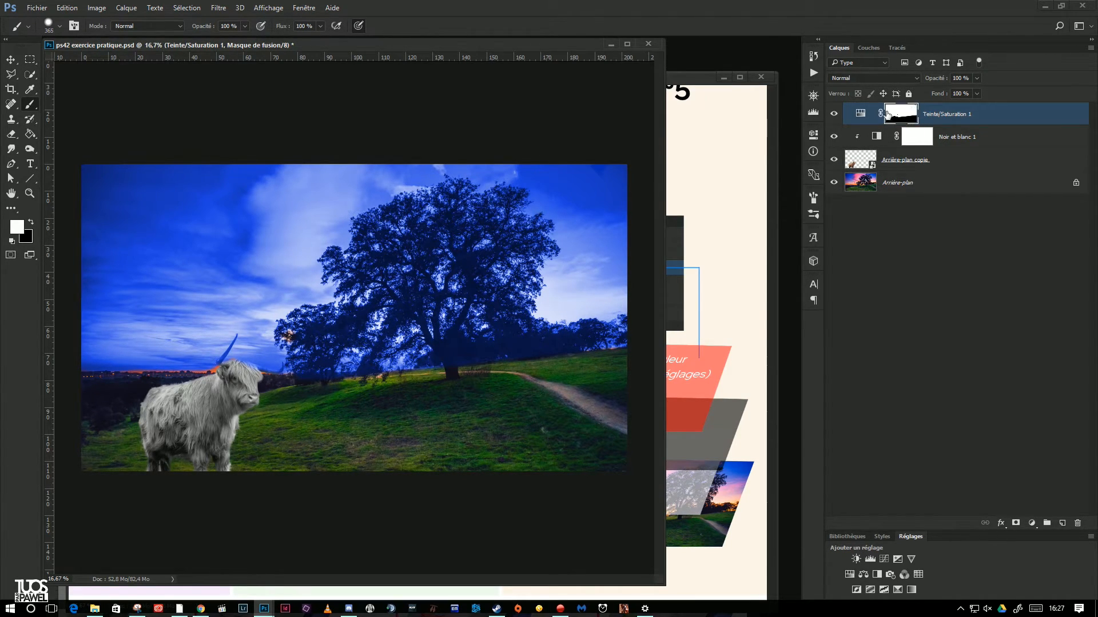
Reopen the Teinte/Saturation 1 settings and shift the hue slightly to a less violet blue.
left_click(951, 140)
left_click(916, 115)
double_click(859, 114)
mouse_move(707, 201)
left_mouse_down()
mouse_move(675, 203)
mouse_move(696, 203)
left_mouse_up()
left_click(780, 127)
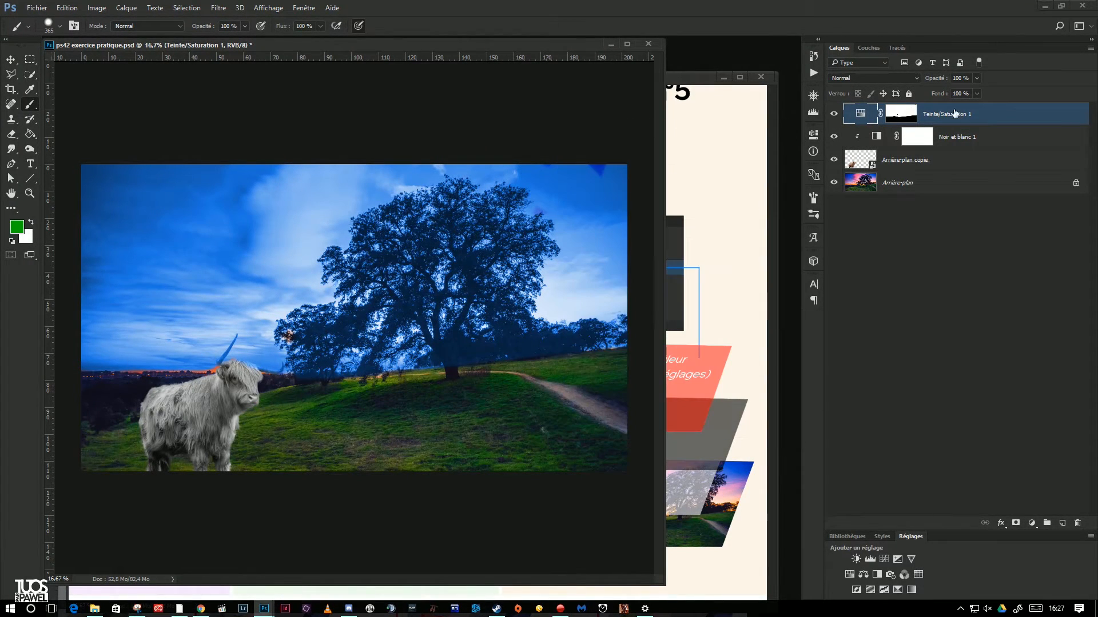
Clip the masked Teinte/Saturation 1 adjustment to the cow layer, and release its clipping mask again.
left_click(905, 121)
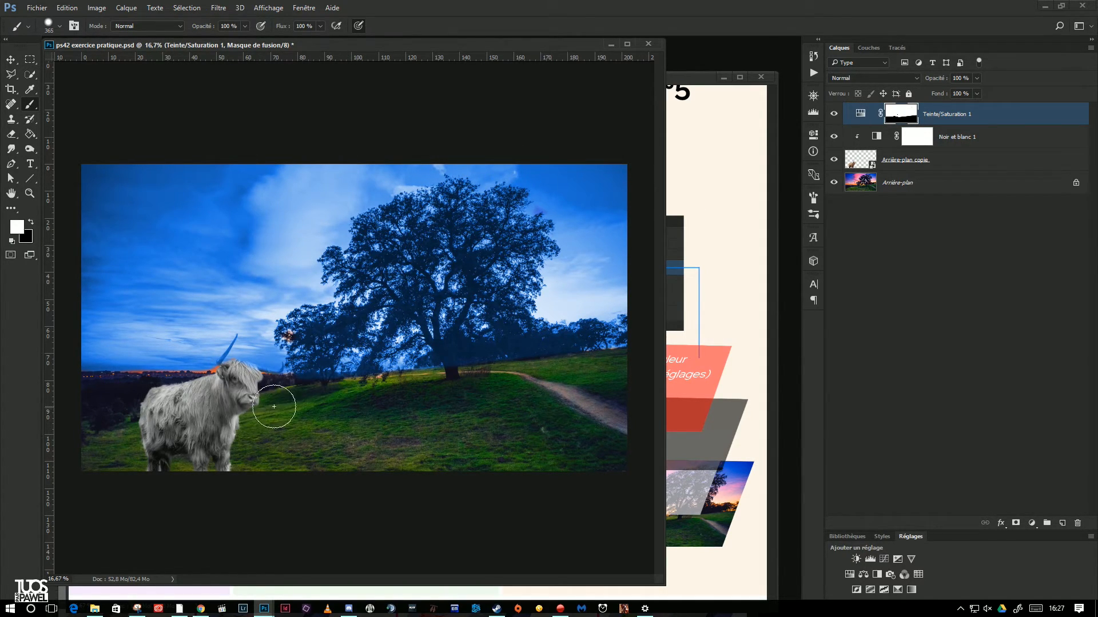
left_click(858, 121)
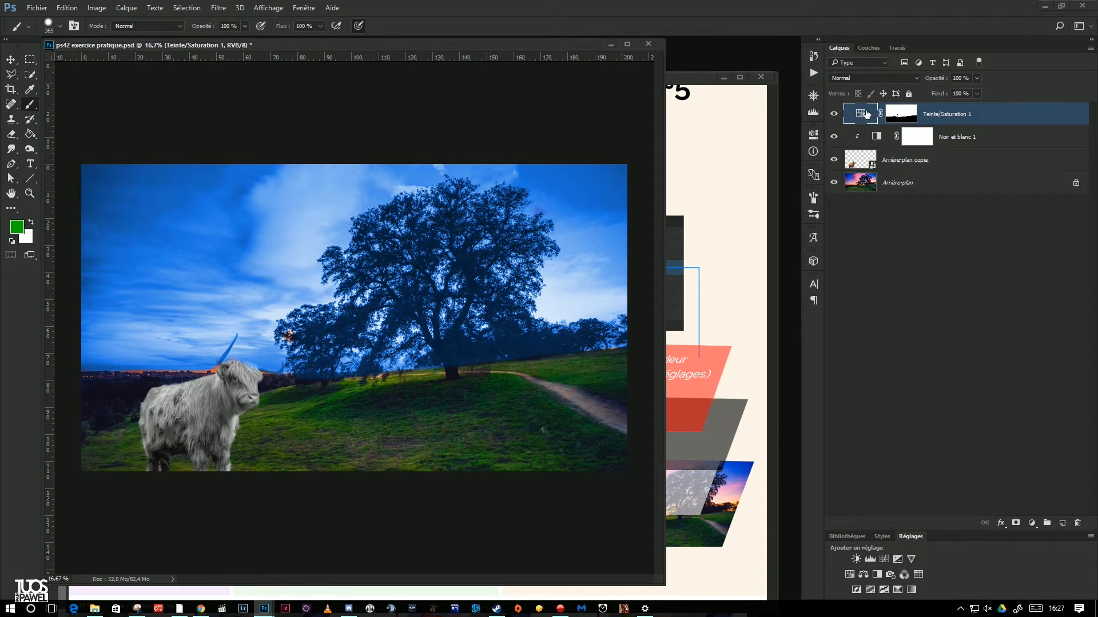
left_click(1092, 49)
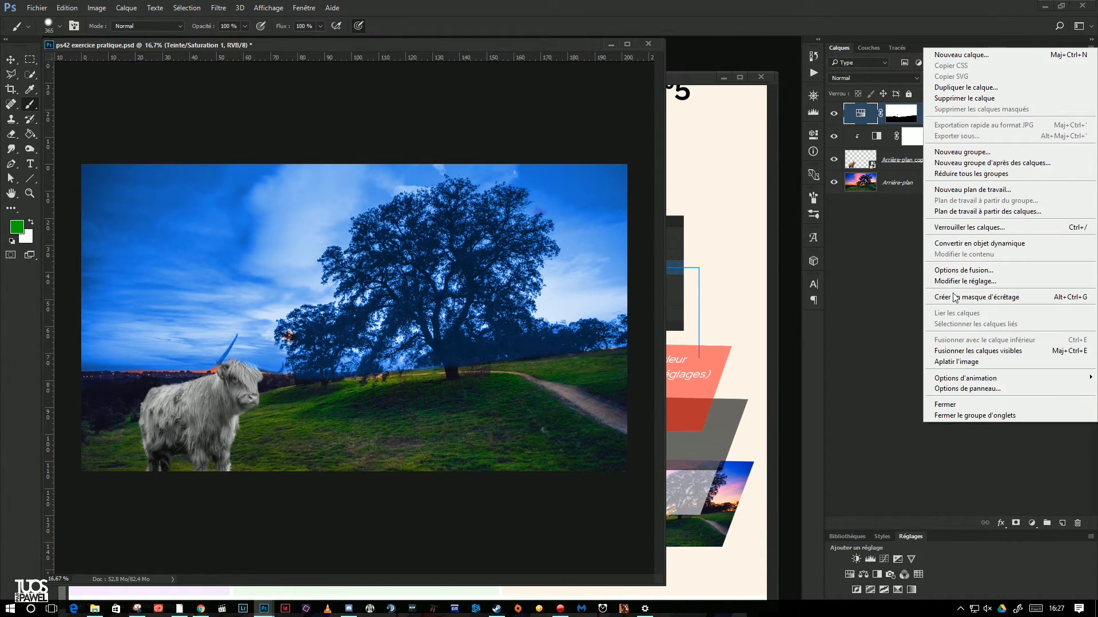
left_click(971, 297)
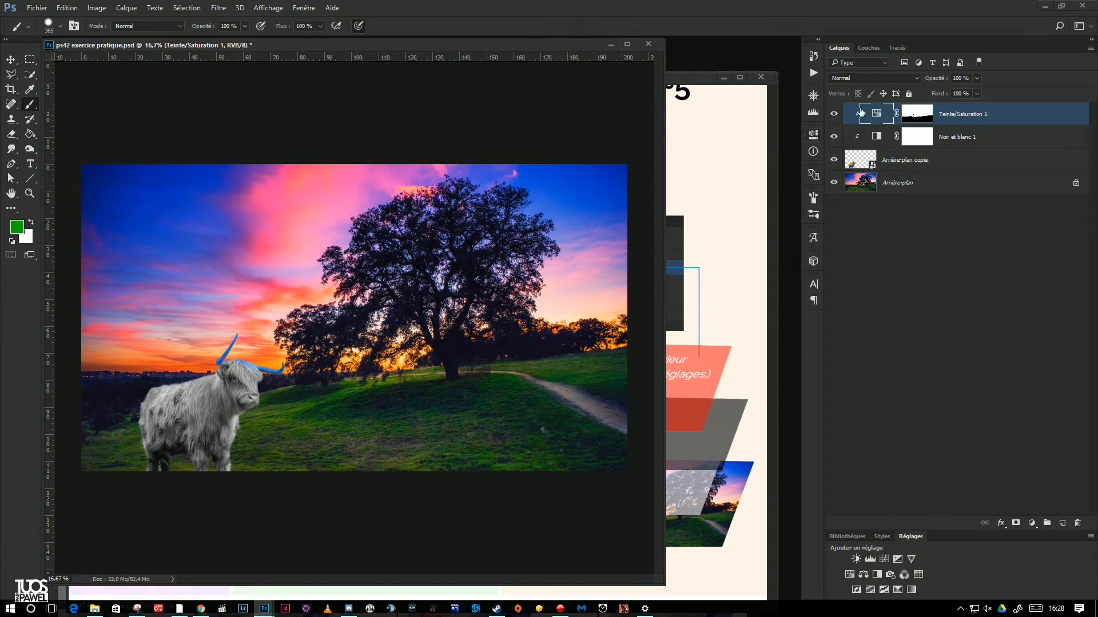
left_click(1091, 49)
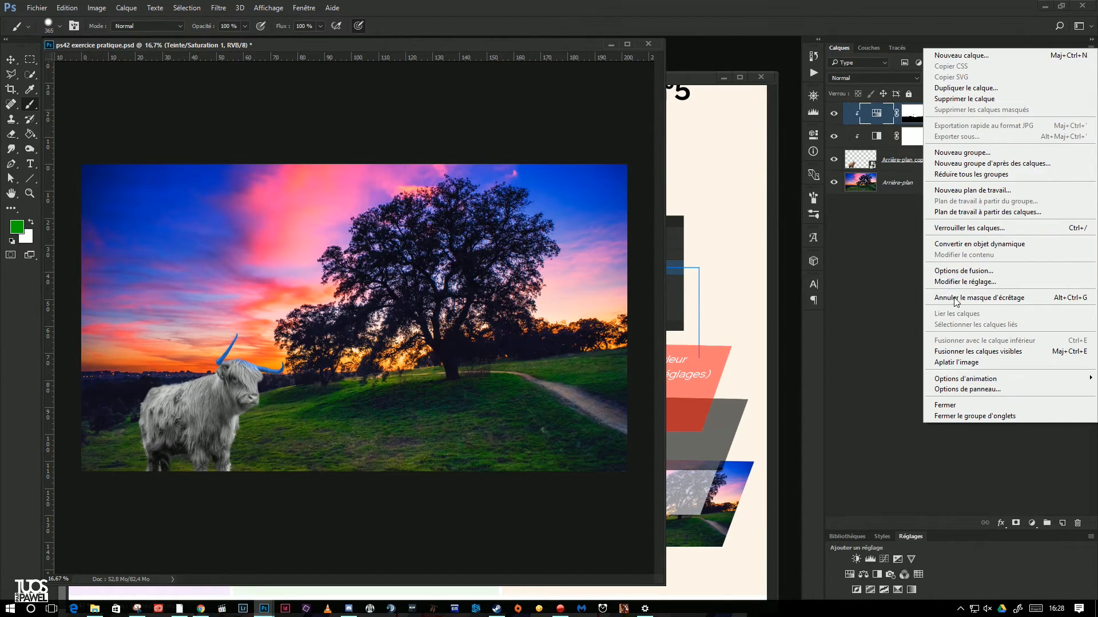
left_click(972, 297)
Move the masked Teinte/Saturation 1 adjustment below the cow layer, directly above the background.
left_click(892, 122)
key("d")
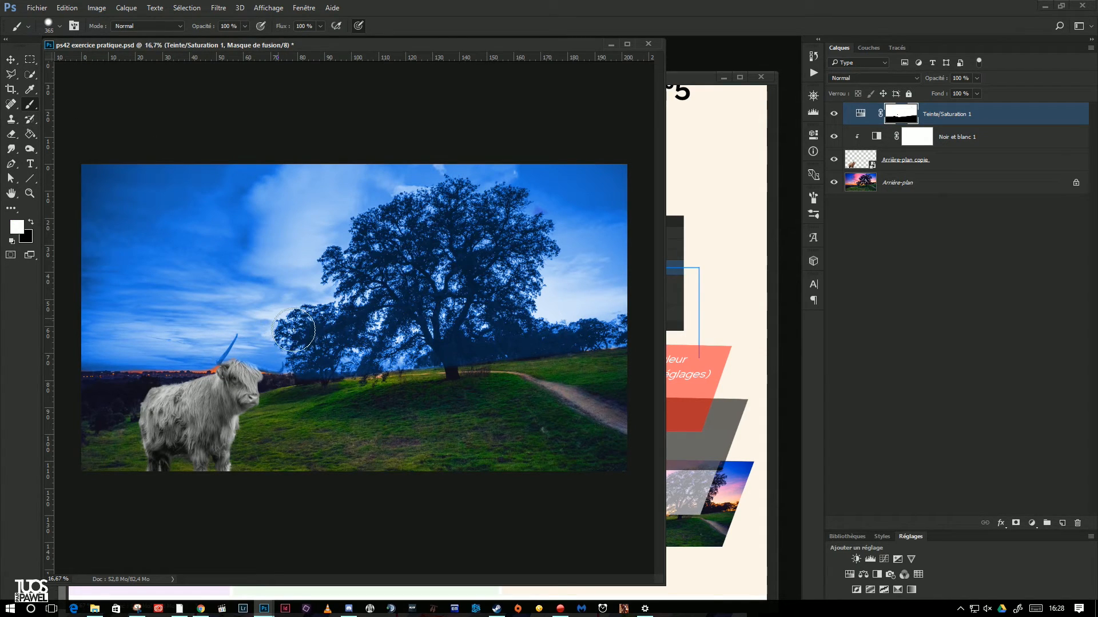
left_click(10, 58)
left_click_drag(857, 117, 853, 166)
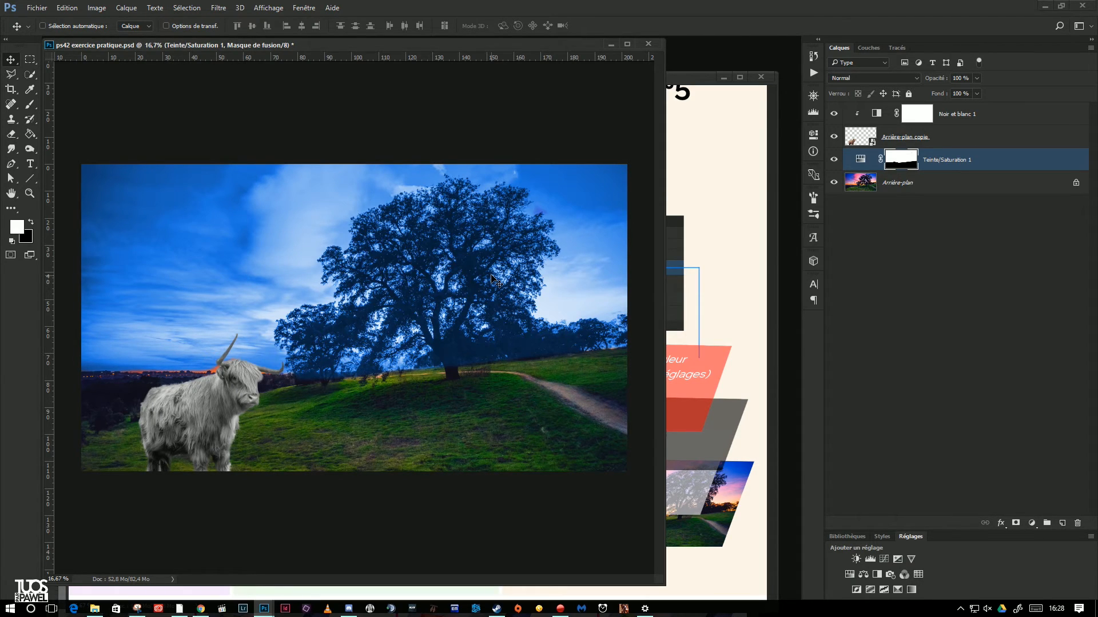
Select the Noir et blanc 1 adjustment and shrink the exercise document window to expose more of the diagram document behind it.
left_click(959, 118)
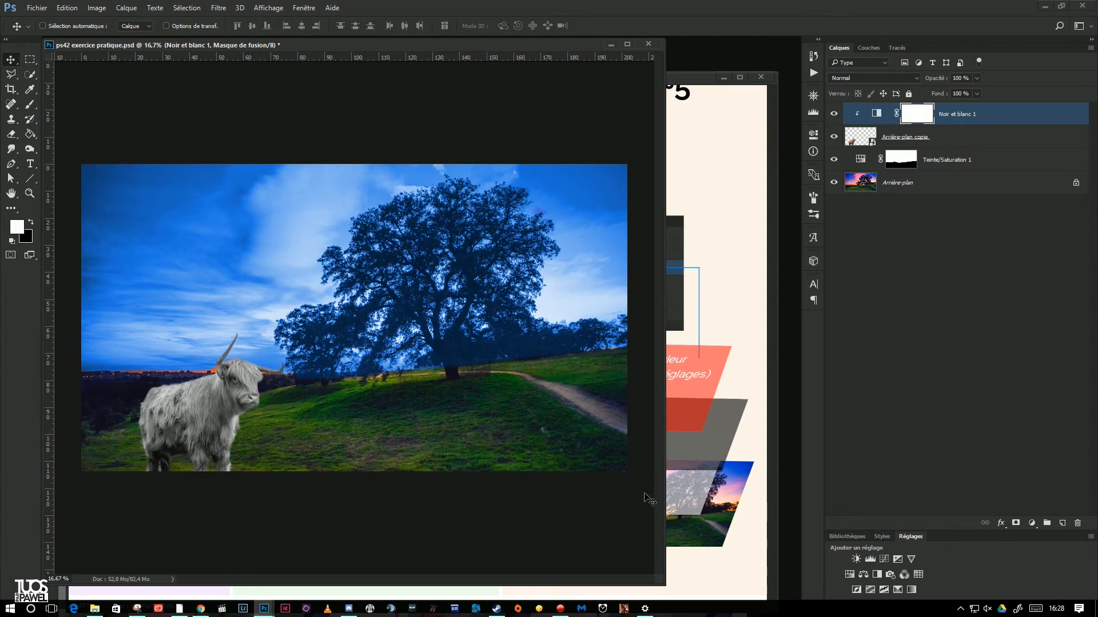
left_click_drag(659, 583, 640, 450)
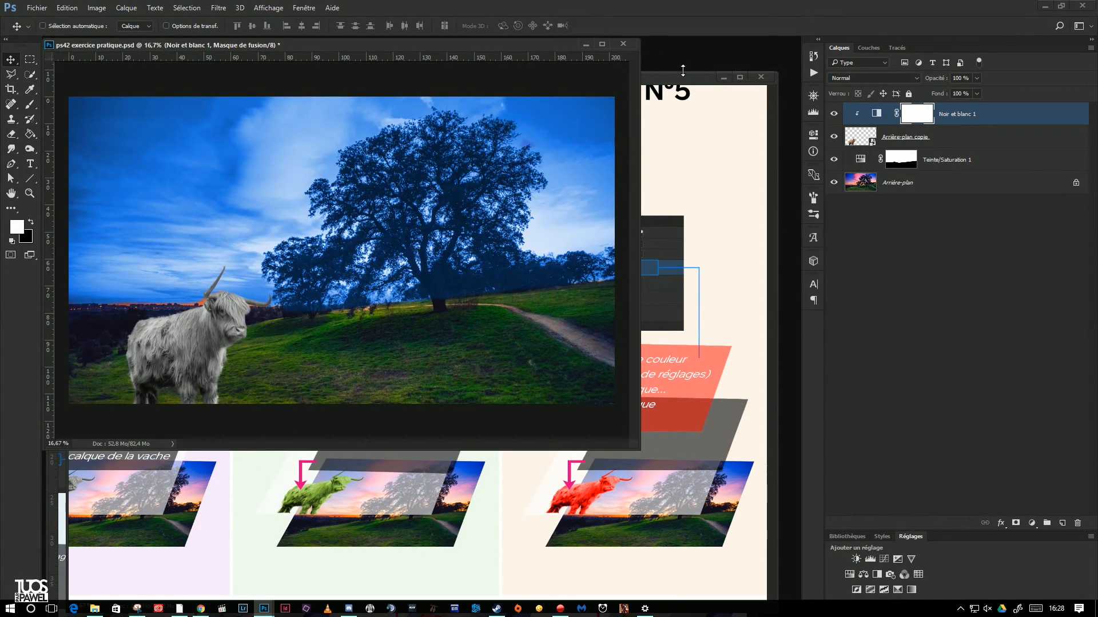
left_click_drag(685, 70, 689, 54)
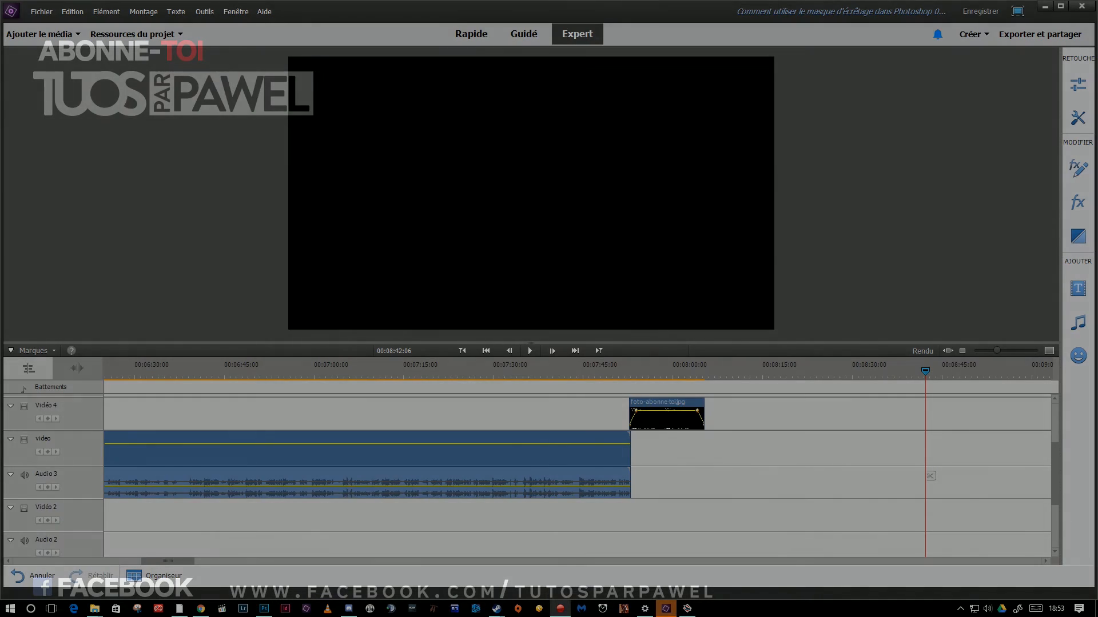